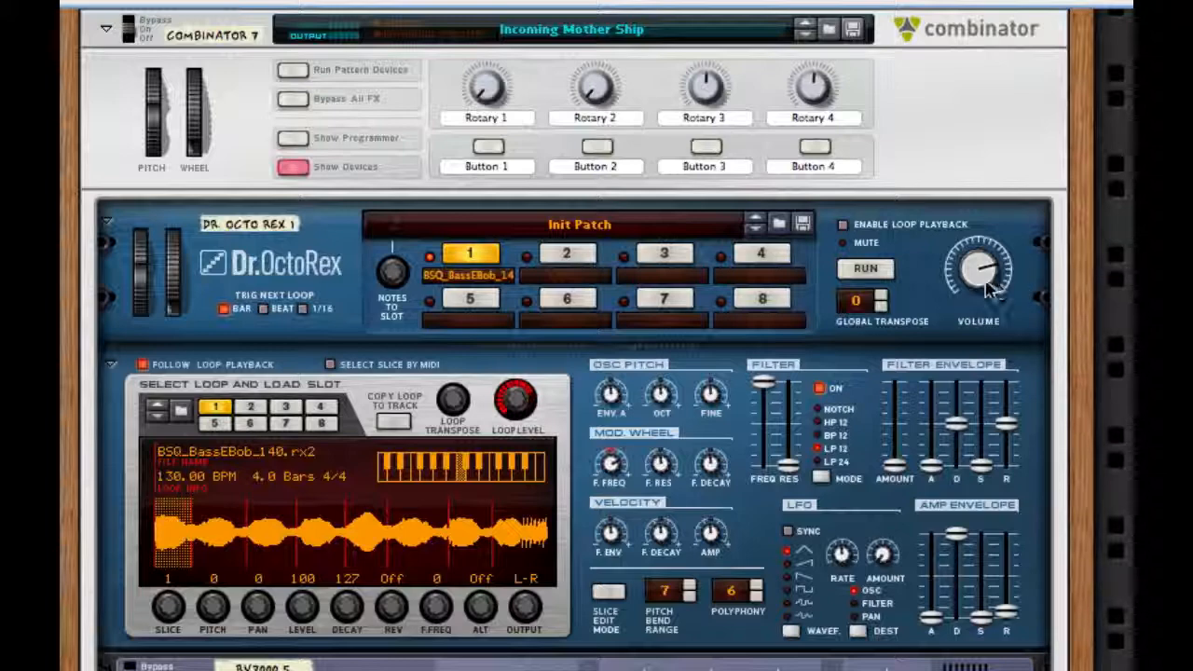
Review the devices in the Incoming Mother Ship Combinator, check the folder holding its BSQ_BassEBob_140.rx2 loop, and play the patch
scroll(988, 289, down, 10)
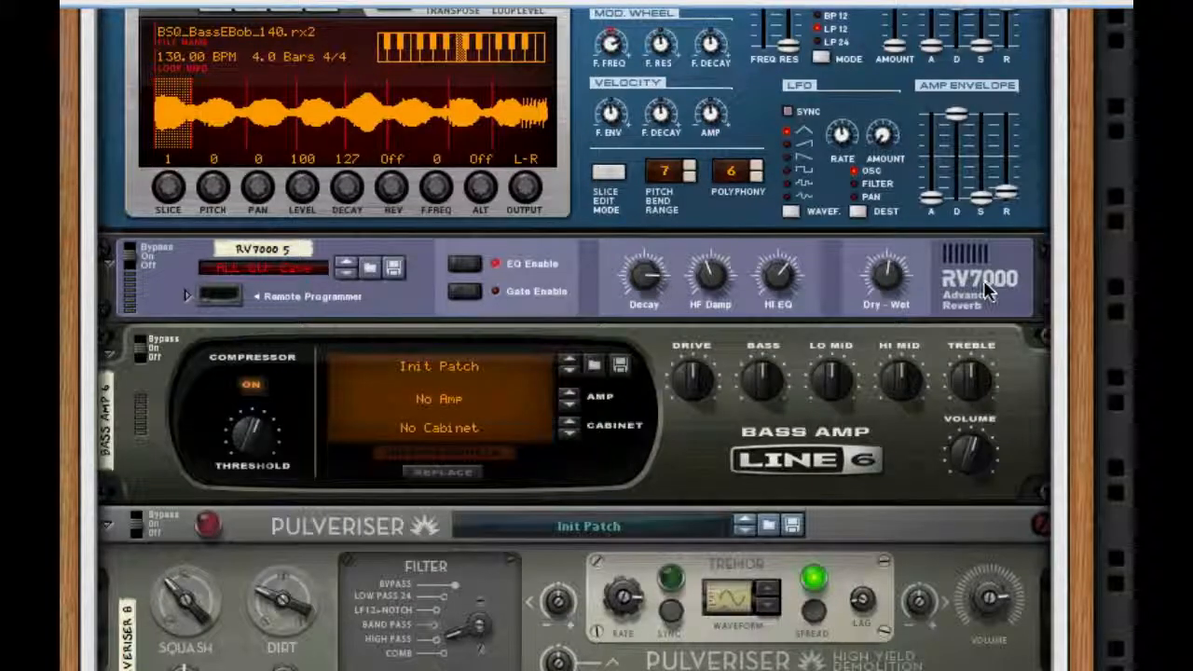
scroll(988, 291, up, 15)
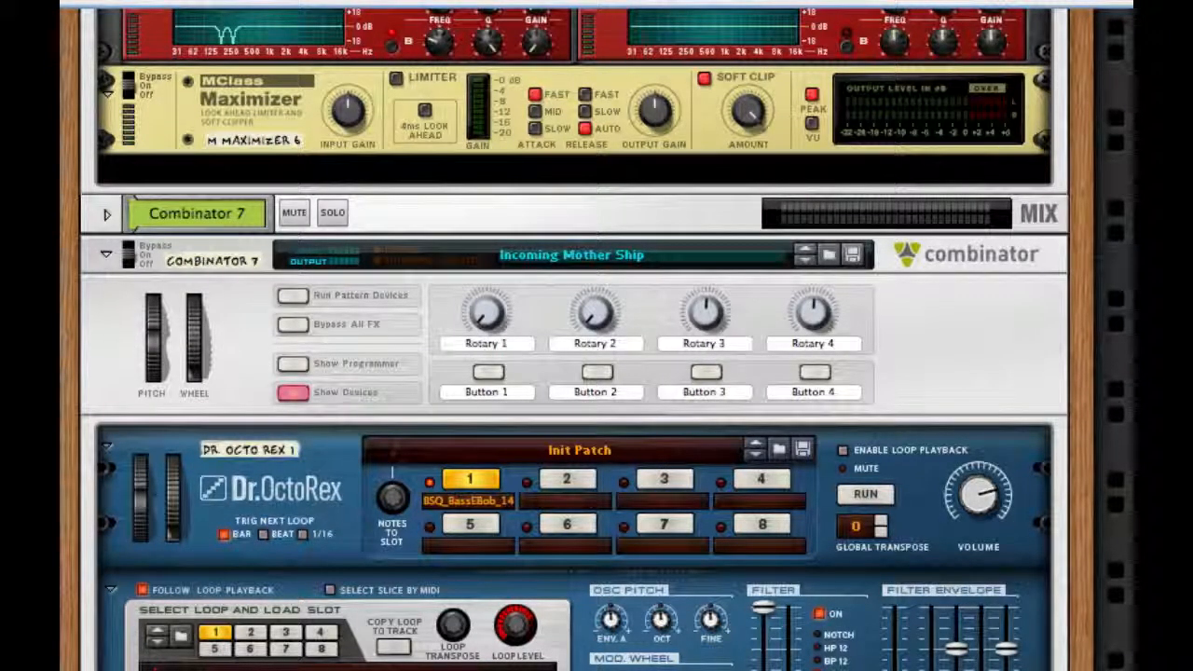
click(182, 637)
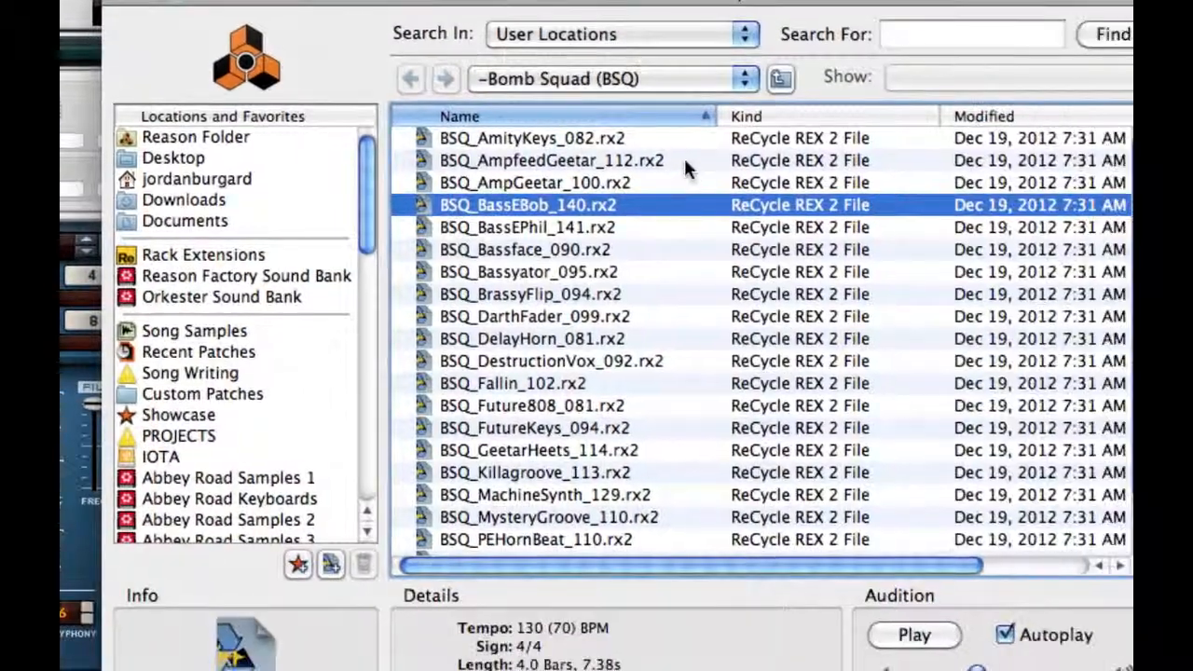
click(623, 78)
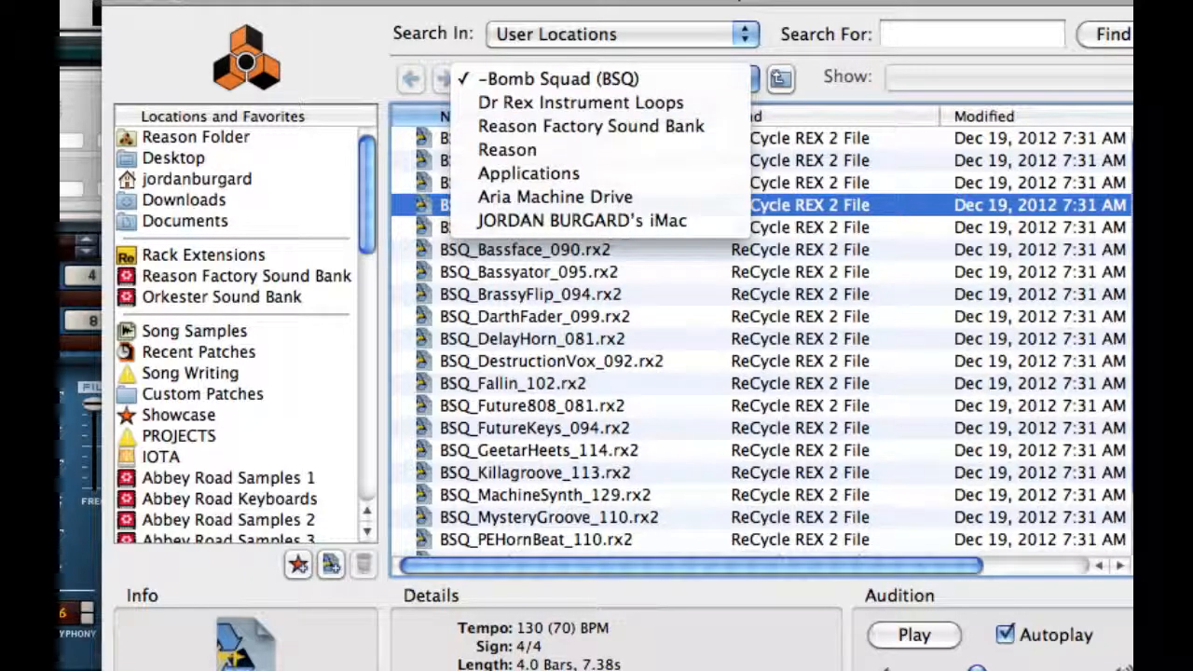
key(Escape)
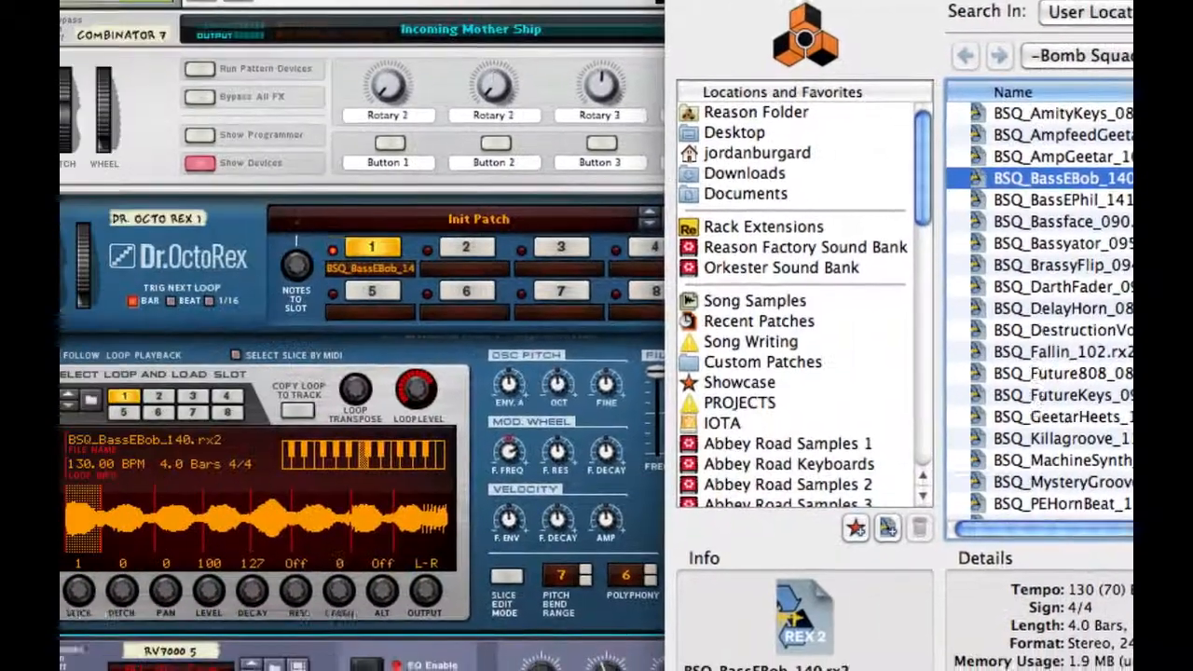
key(Return)
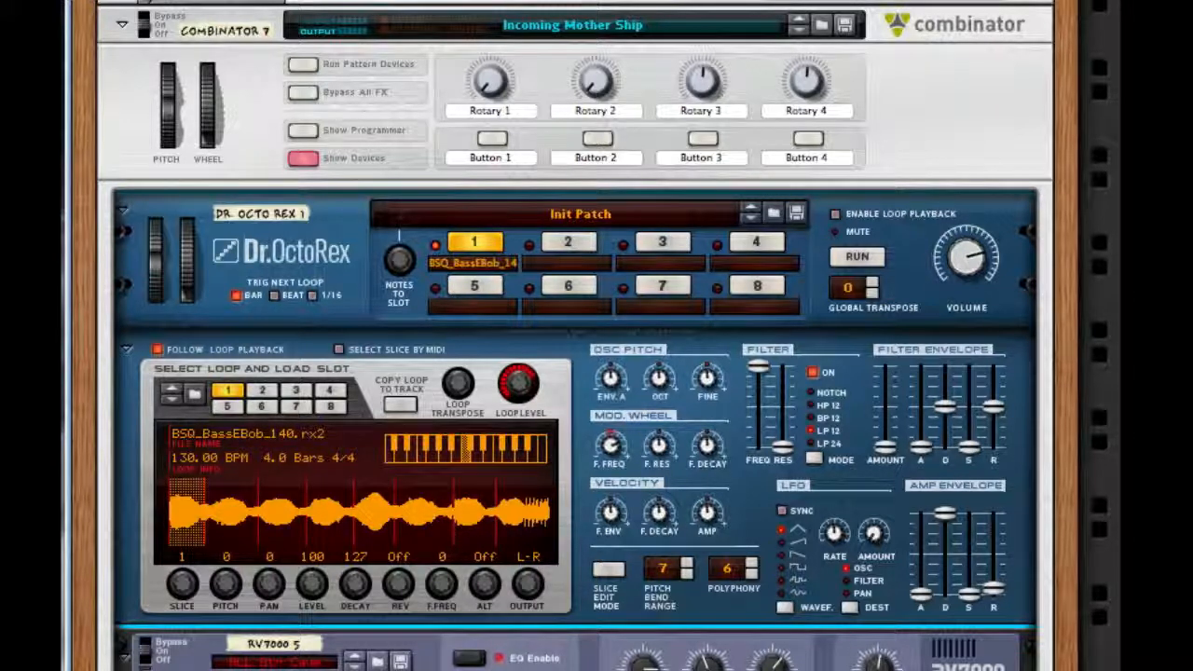
key(space)
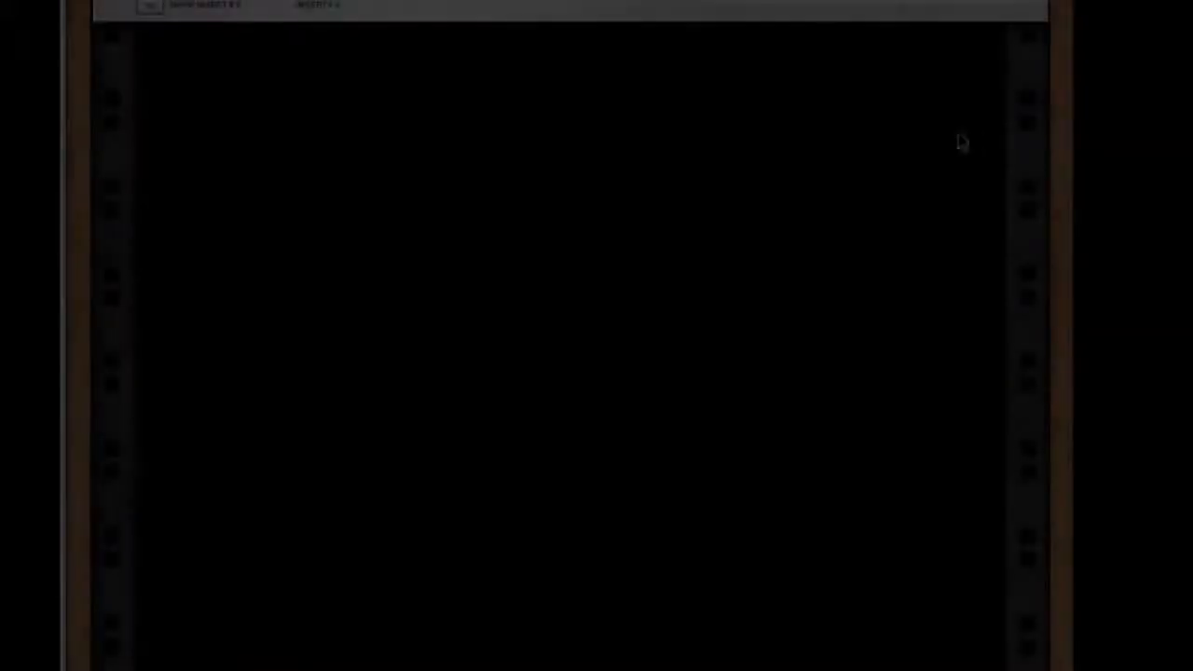
Create a Combinator in the empty rack and add a Dr. Octo Rex loop player inside it
right_click(625, 119)
mouse_move(842, 330)
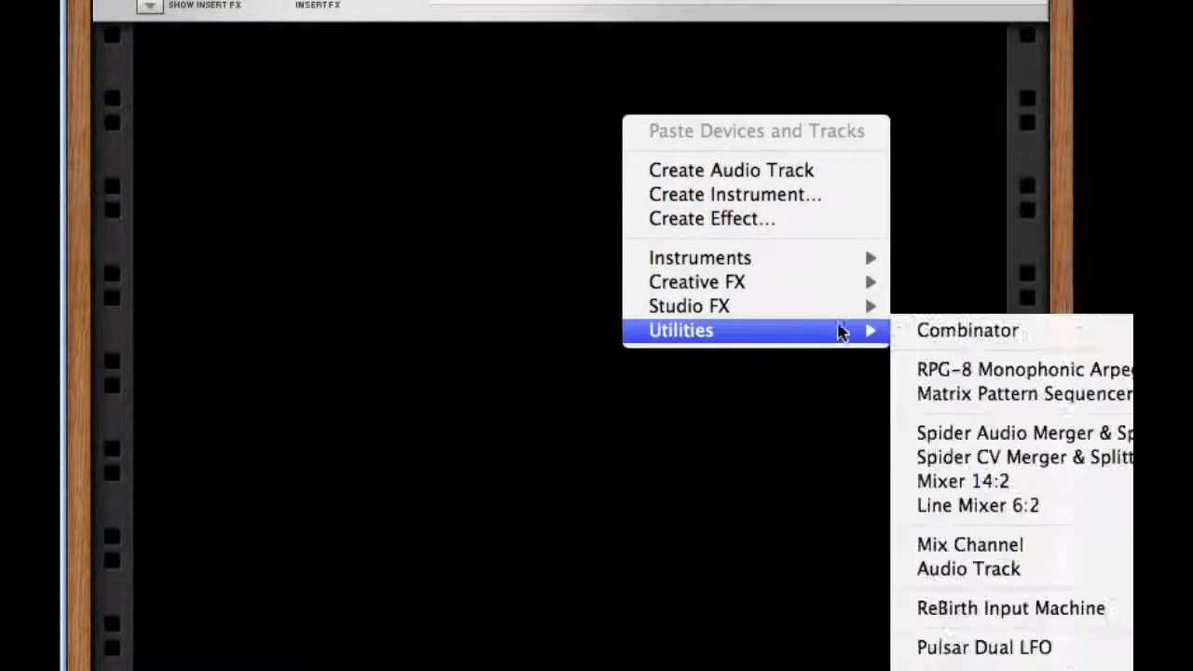
click(909, 328)
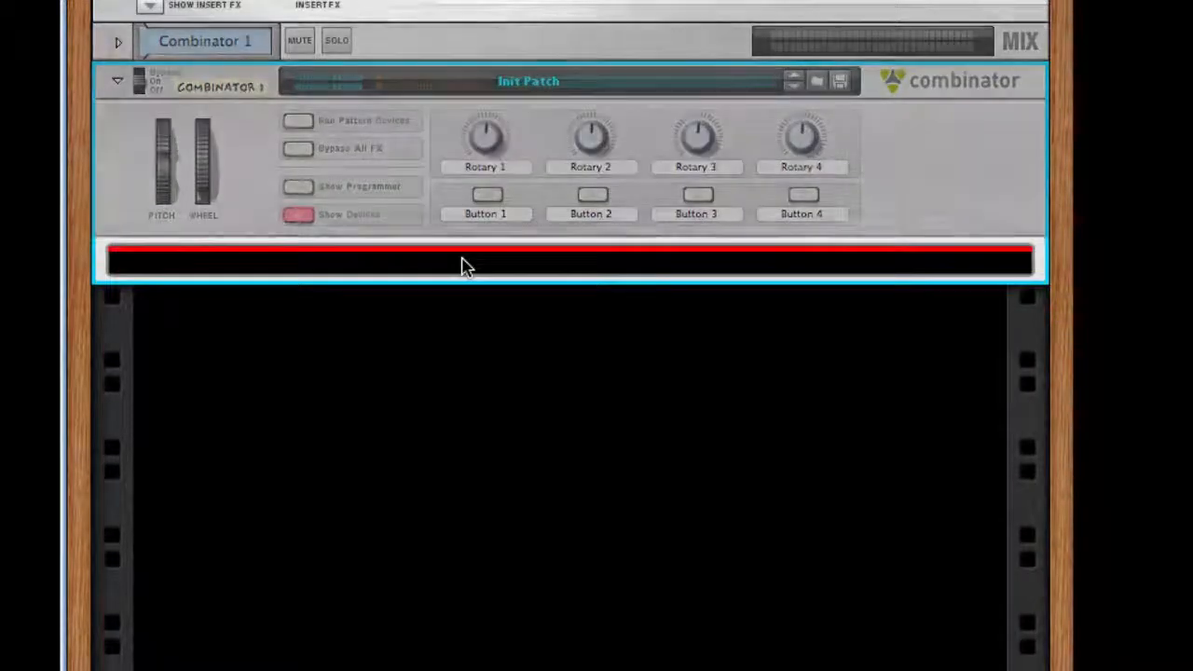
right_click(463, 259)
mouse_move(618, 493)
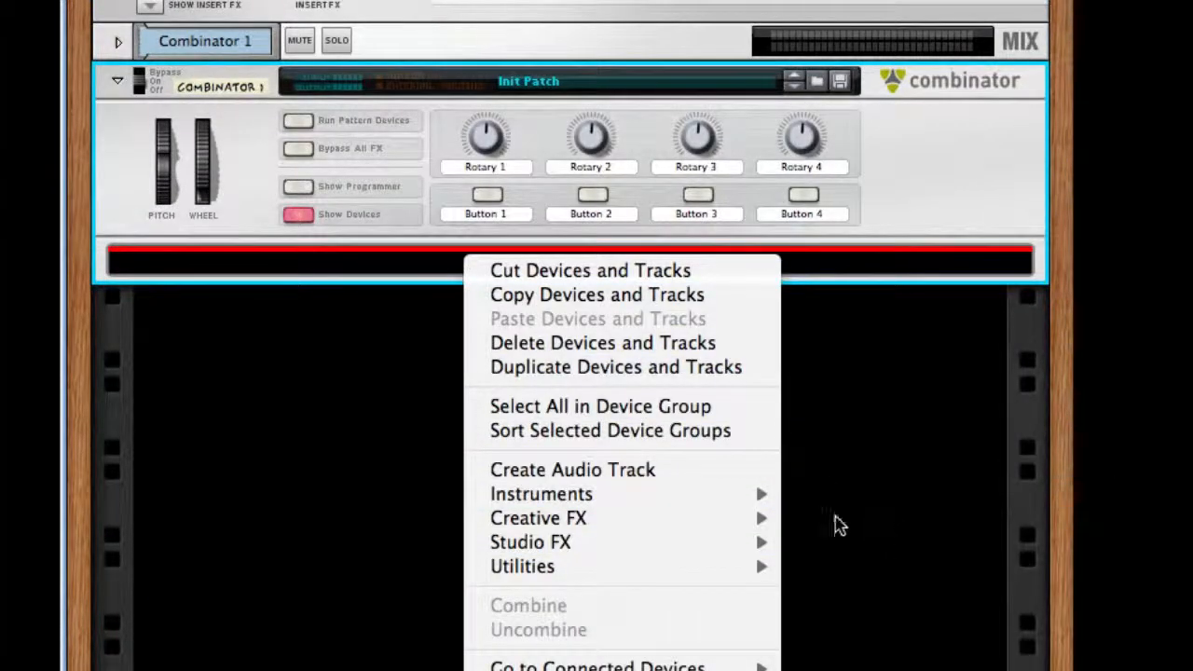
click(923, 670)
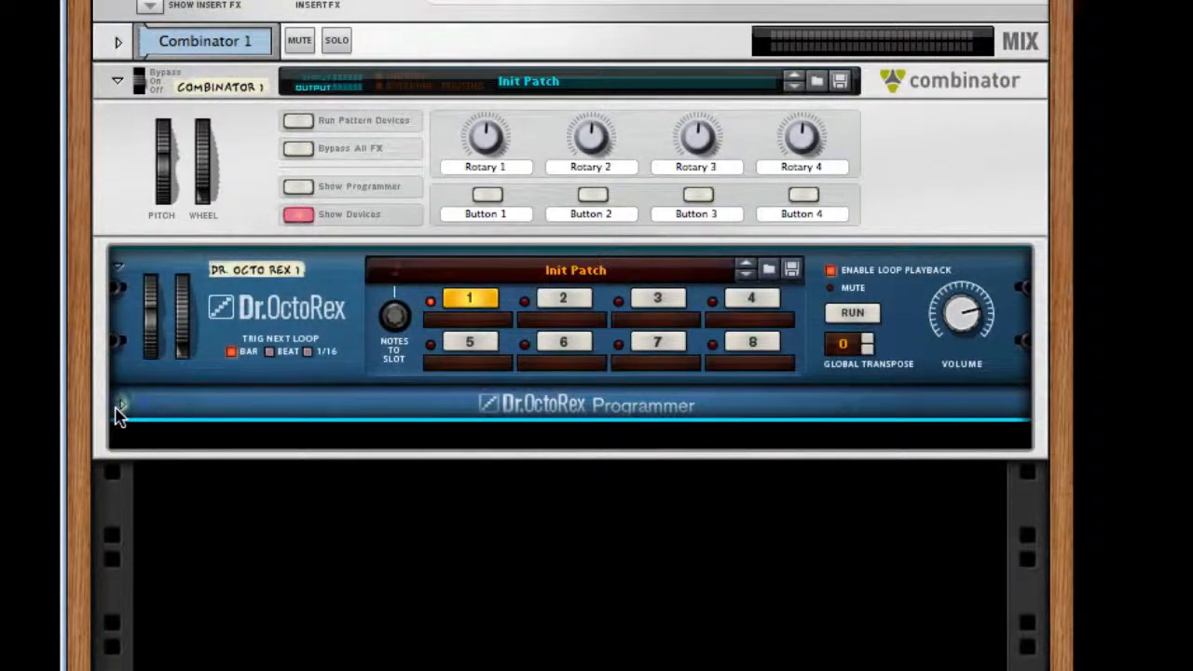
Load BSQ_BassEBob_140.rx2 from the factory bank's Dr Rex Instrument Loops, Bomb Squad folder, into slot 1 of the Dr. Octo Rex
click(121, 408)
click(189, 450)
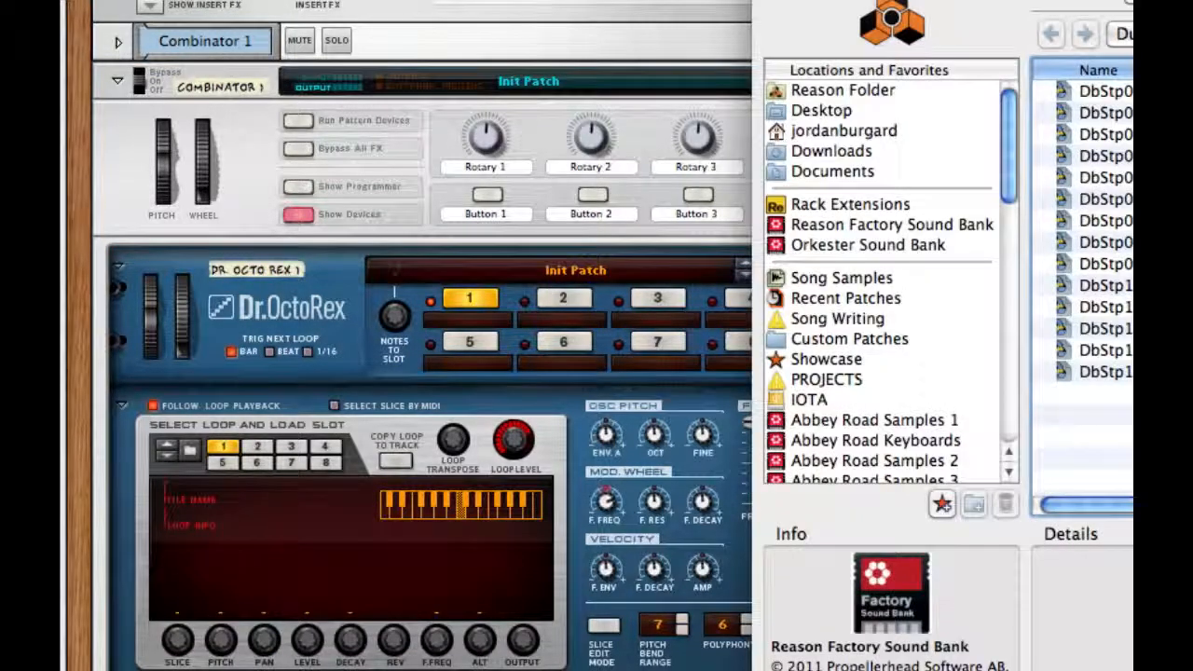
click(1156, 34)
click(1022, 92)
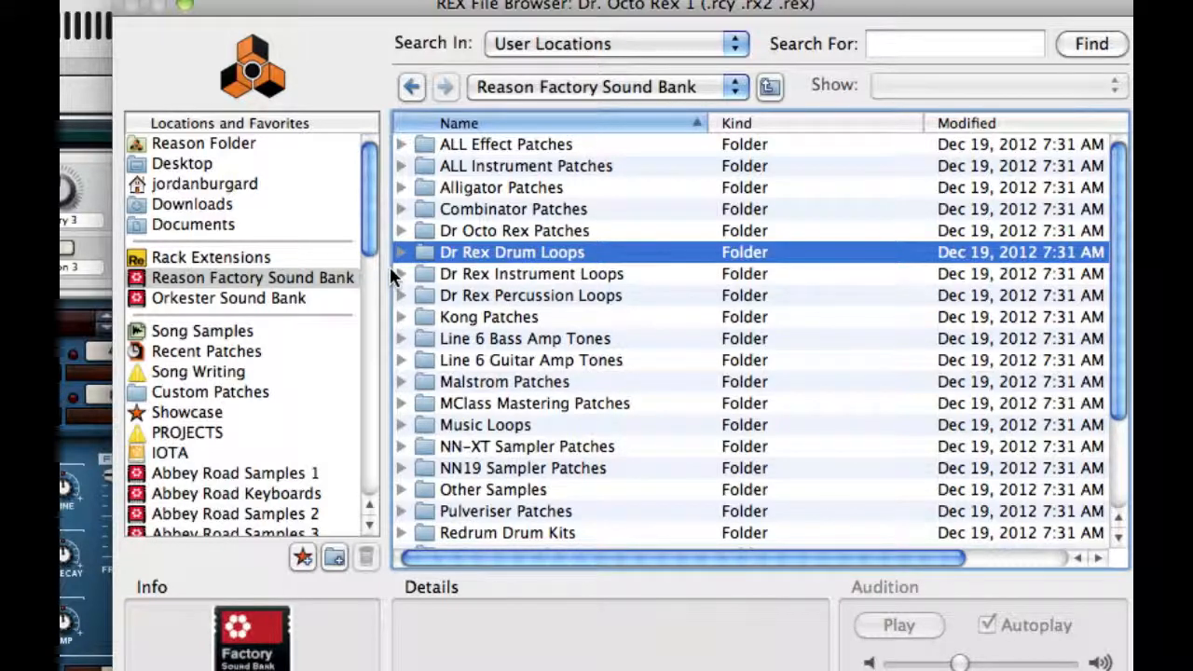
click(399, 274)
click(431, 299)
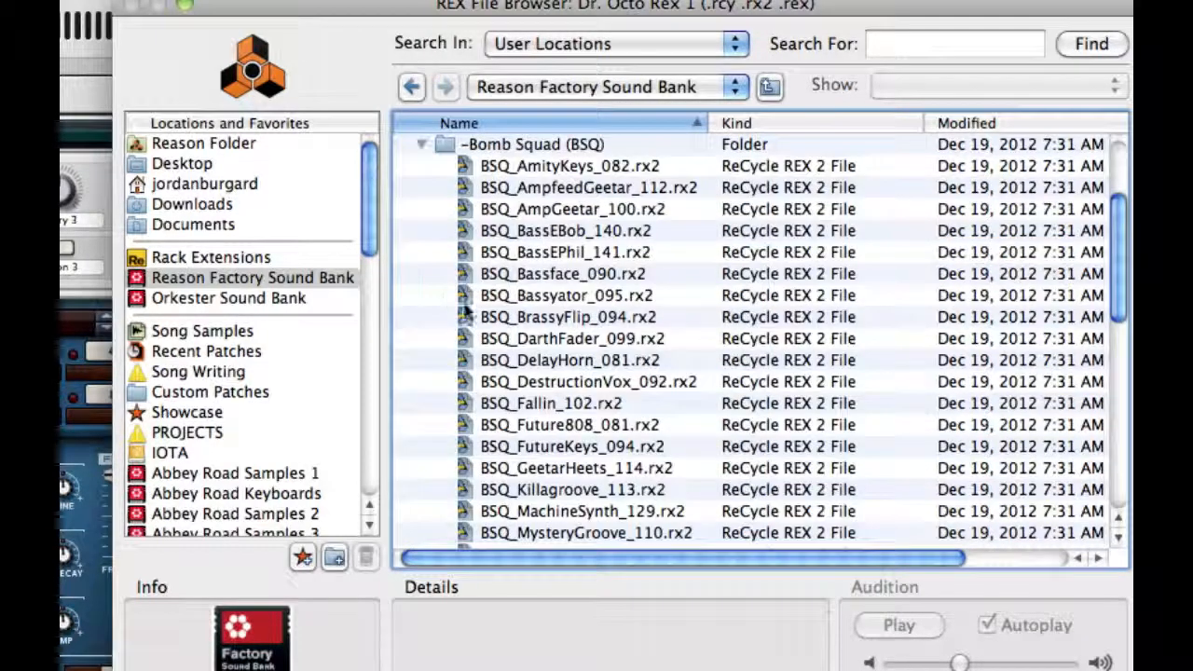
click(586, 234)
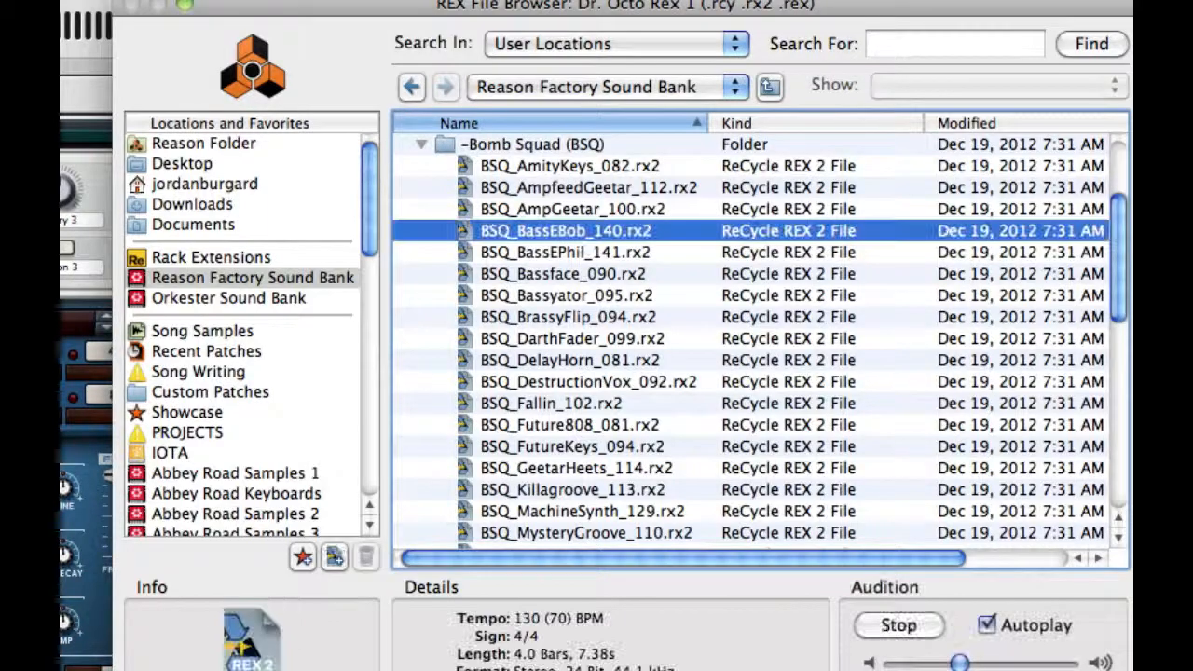
key(Return)
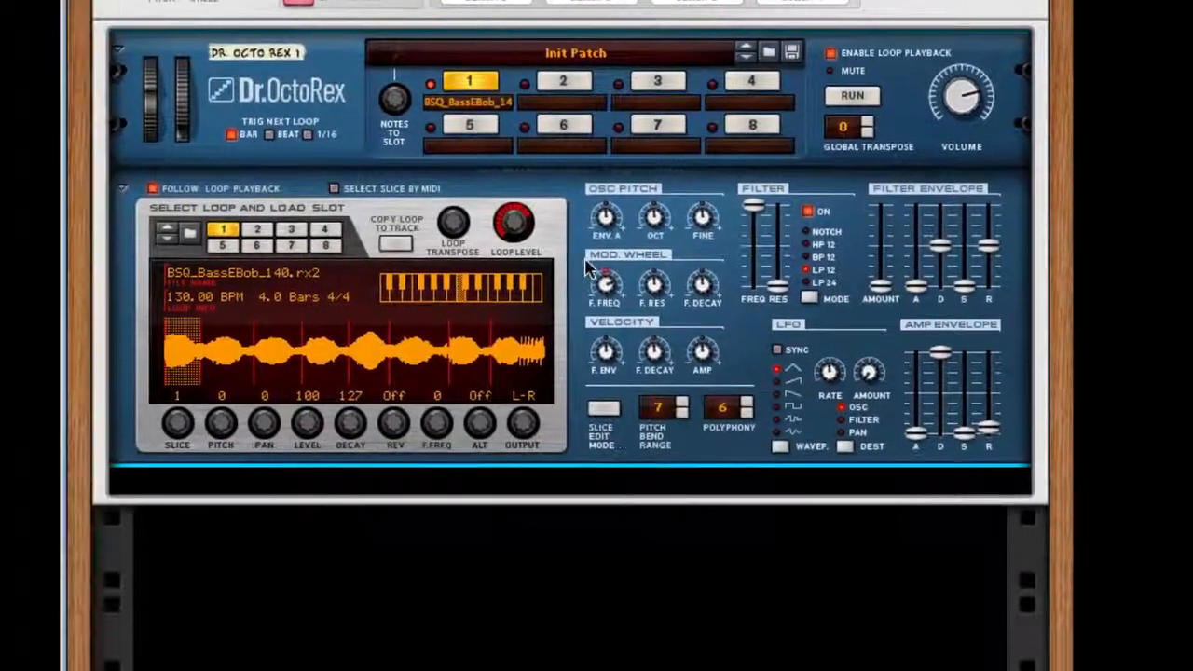
Add an RV7000 Advanced Reverb below the Dr. Octo Rex inside the Combinator
right_click(636, 458)
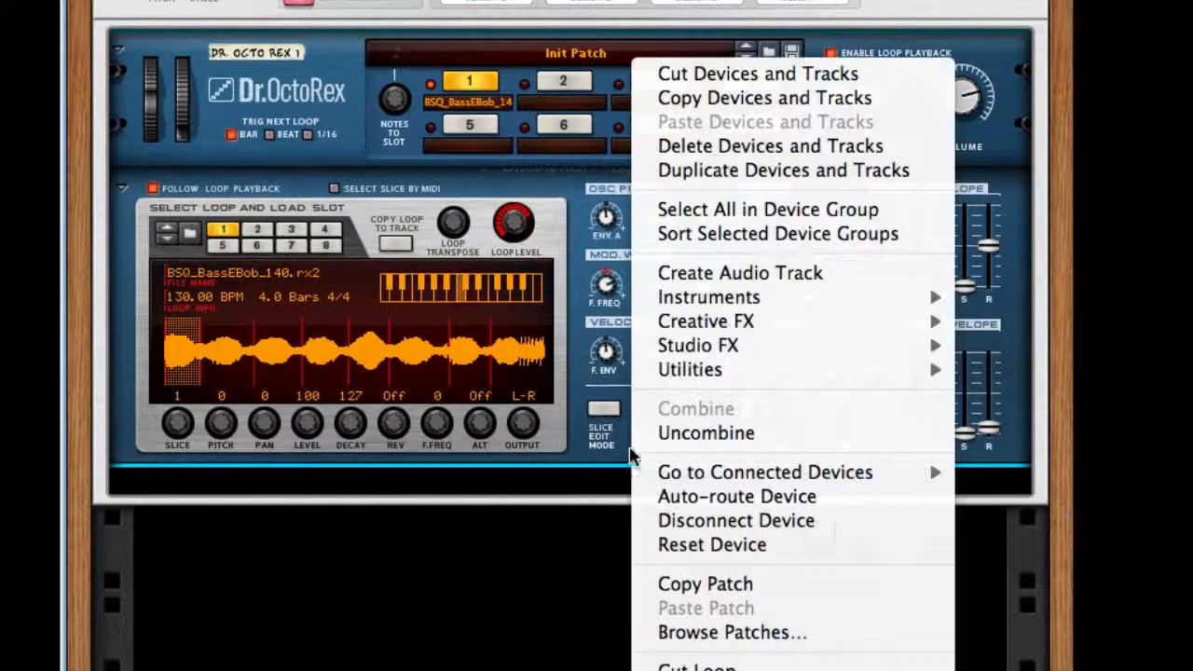
mouse_move(772, 337)
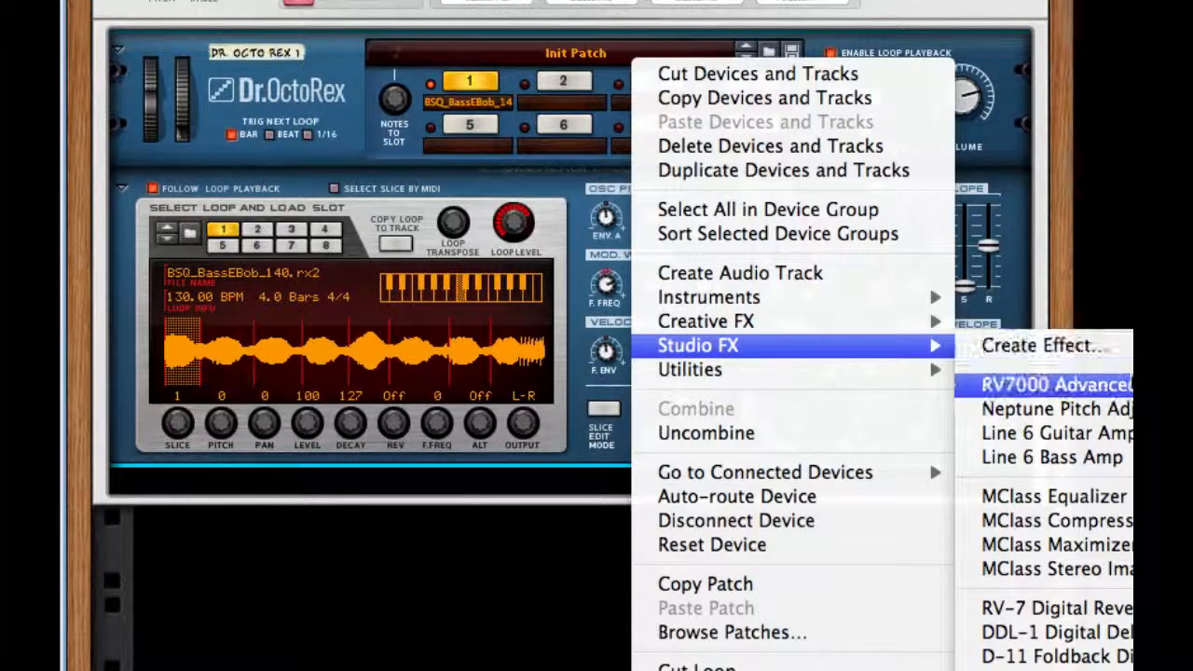
click(1048, 384)
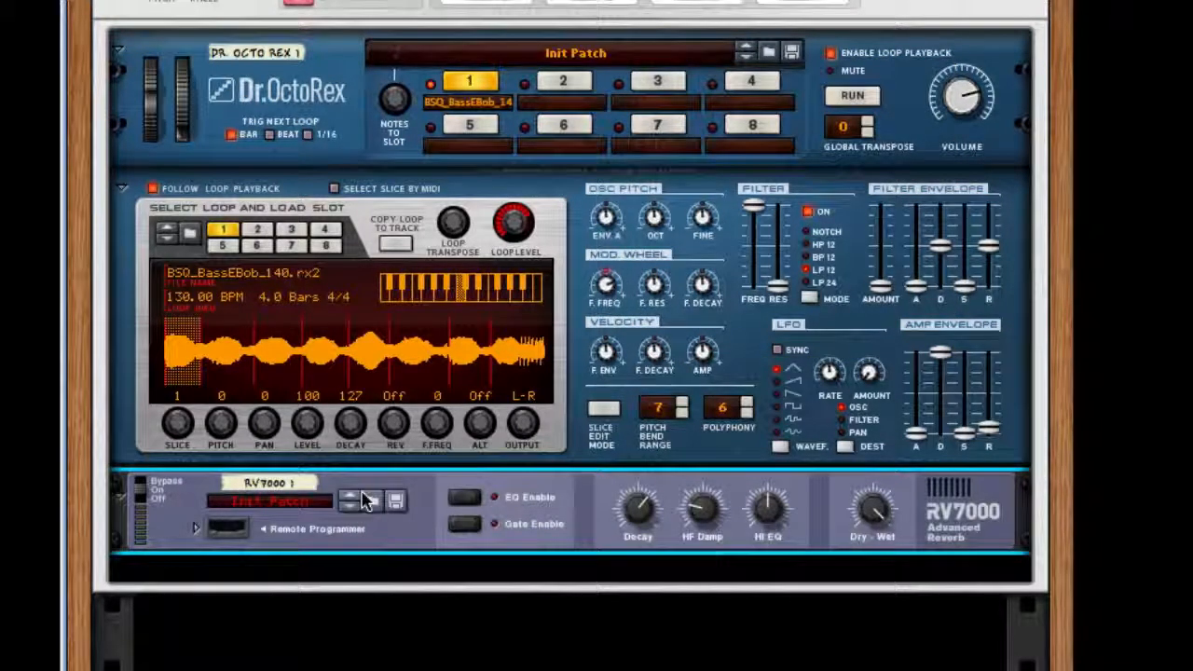
Load the ALL Gtr Cave patch into the RV7000, then lower its Dry-Wet to about halfway and reduce its Decay
click(372, 500)
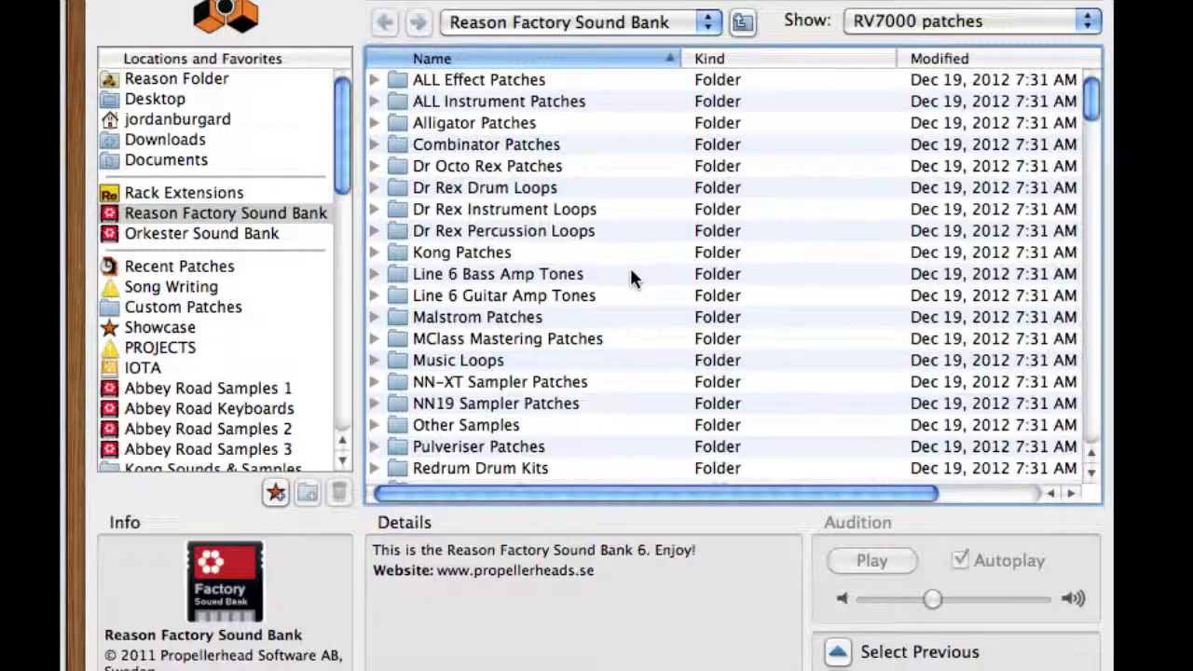
scroll(408, 350, down, 15)
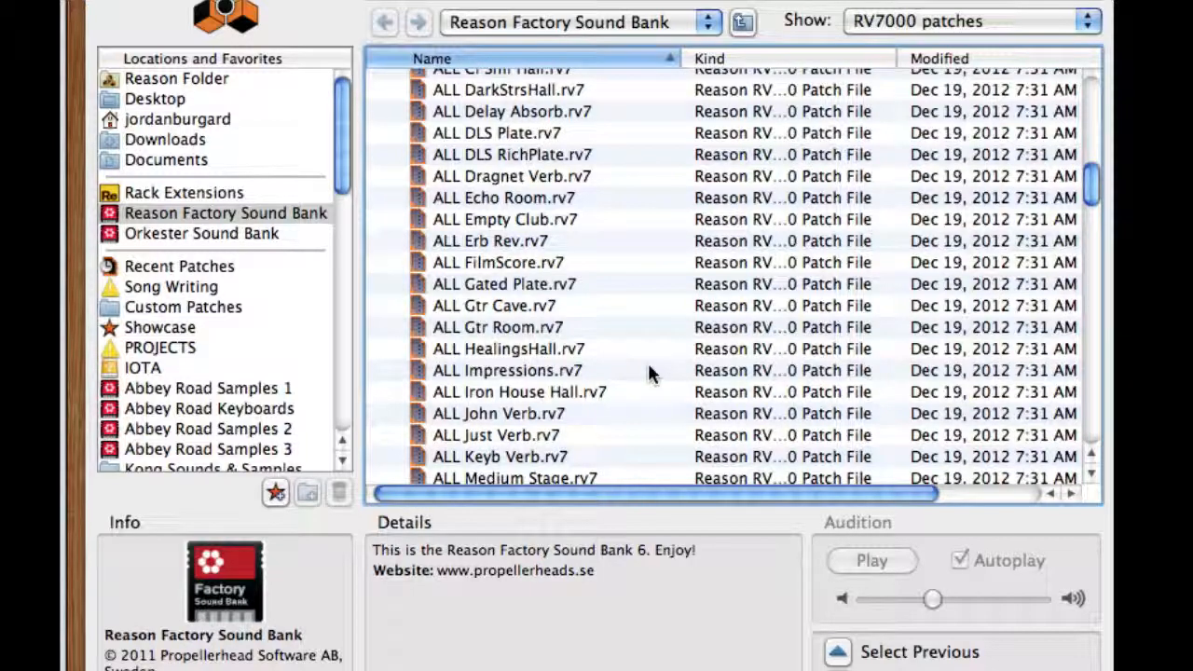
click(498, 309)
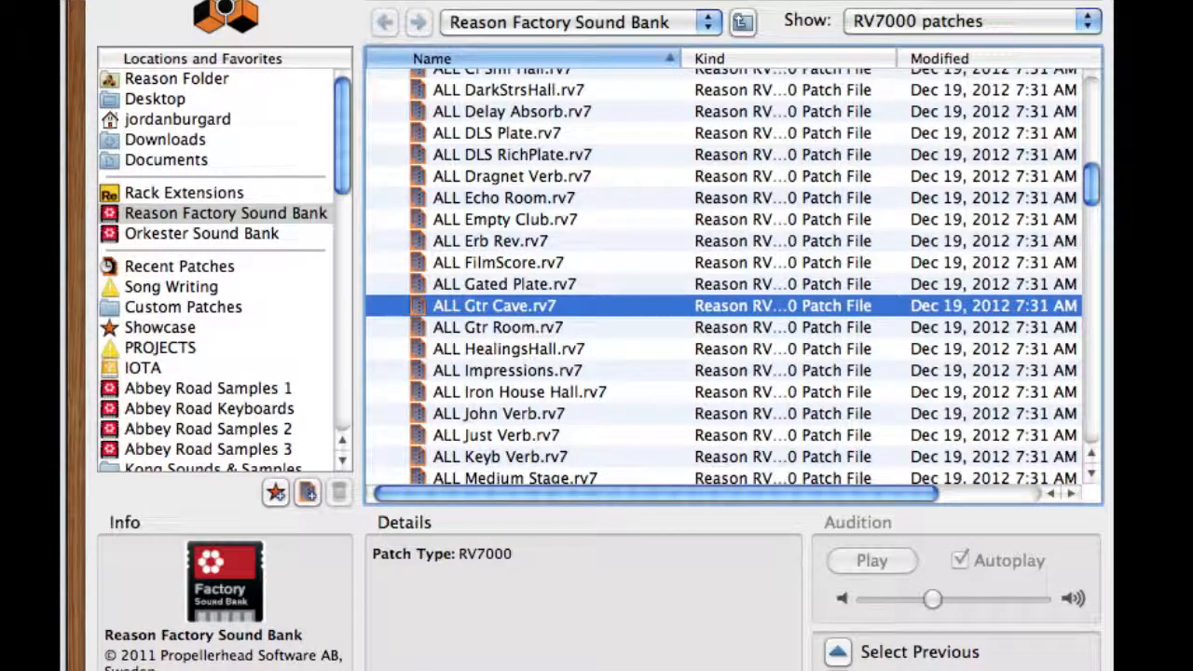
key(Return)
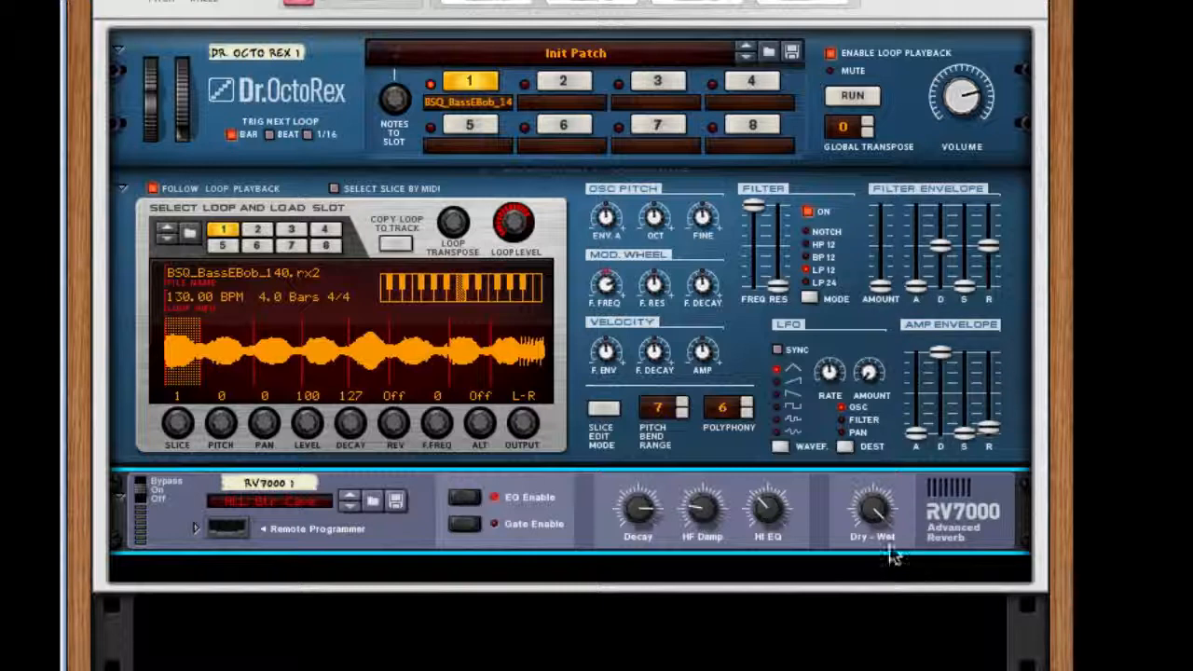
drag(875, 508, 864, 670)
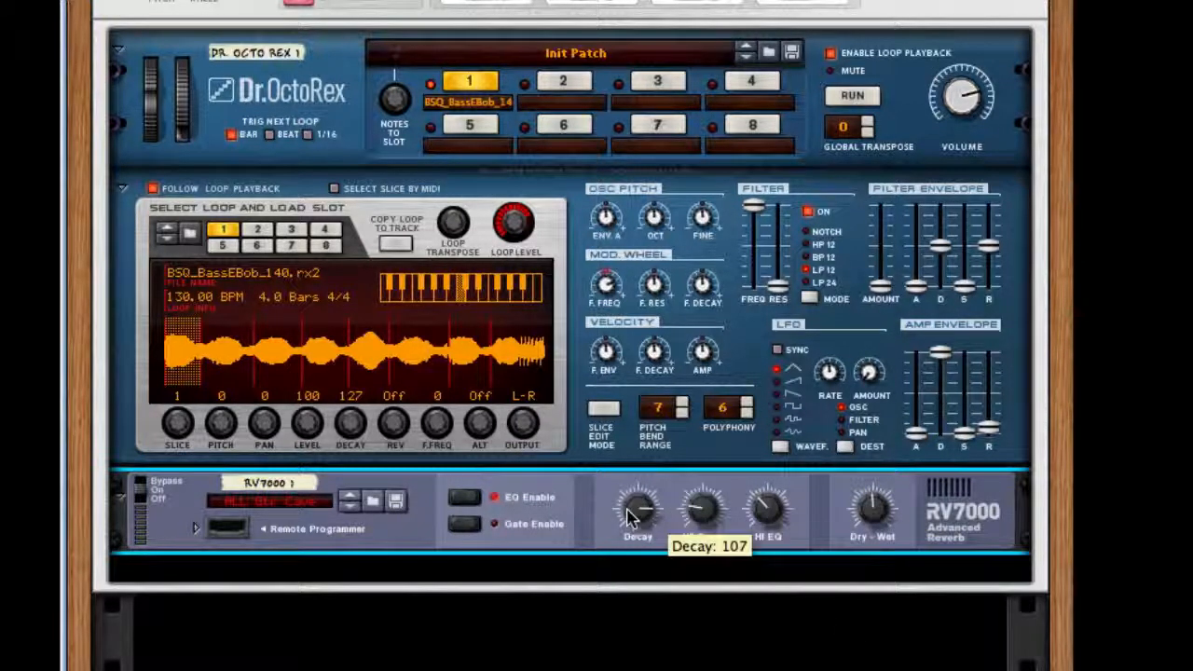
drag(637, 508, 638, 620)
Add a Line 6 Bass Amp below the reverb and turn on its compressor
right_click(996, 545)
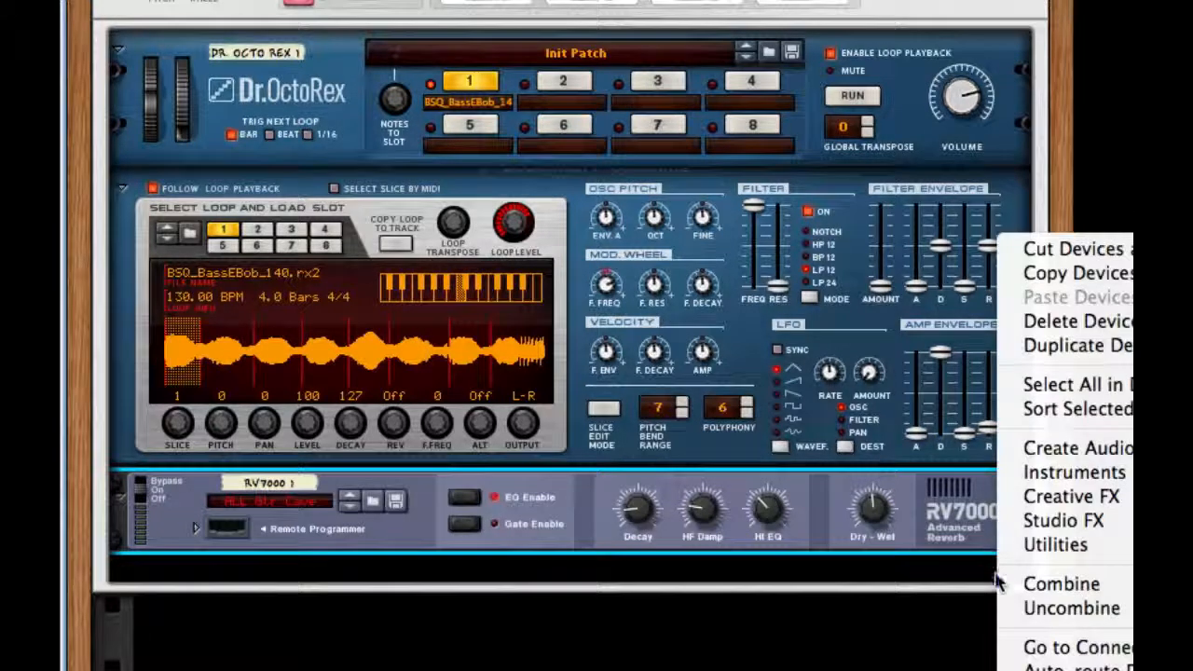
click(1064, 520)
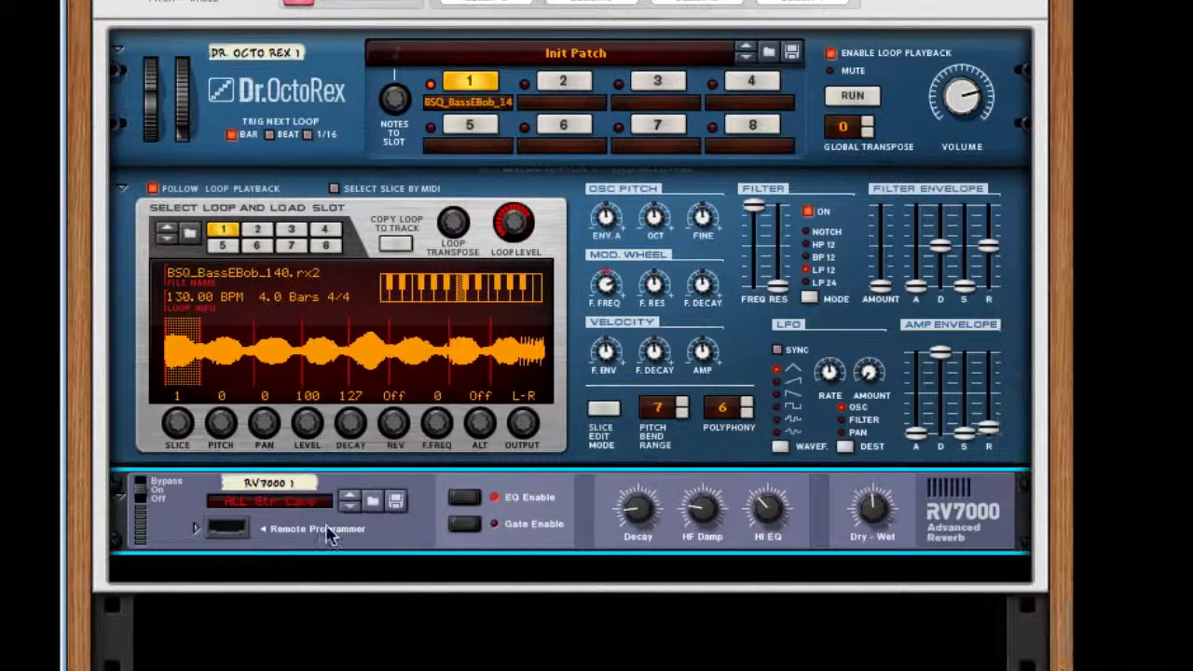
click(249, 354)
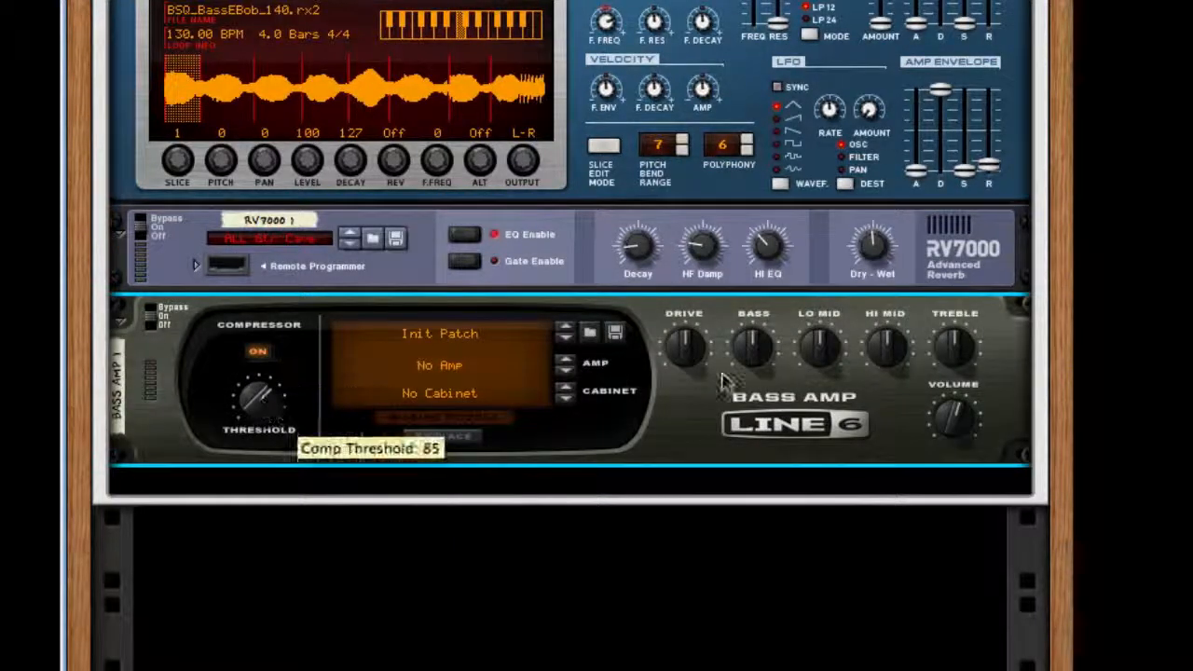
Add a Pulveriser below the Bass Amp and raise its Squash and Dirt amounts
right_click(815, 455)
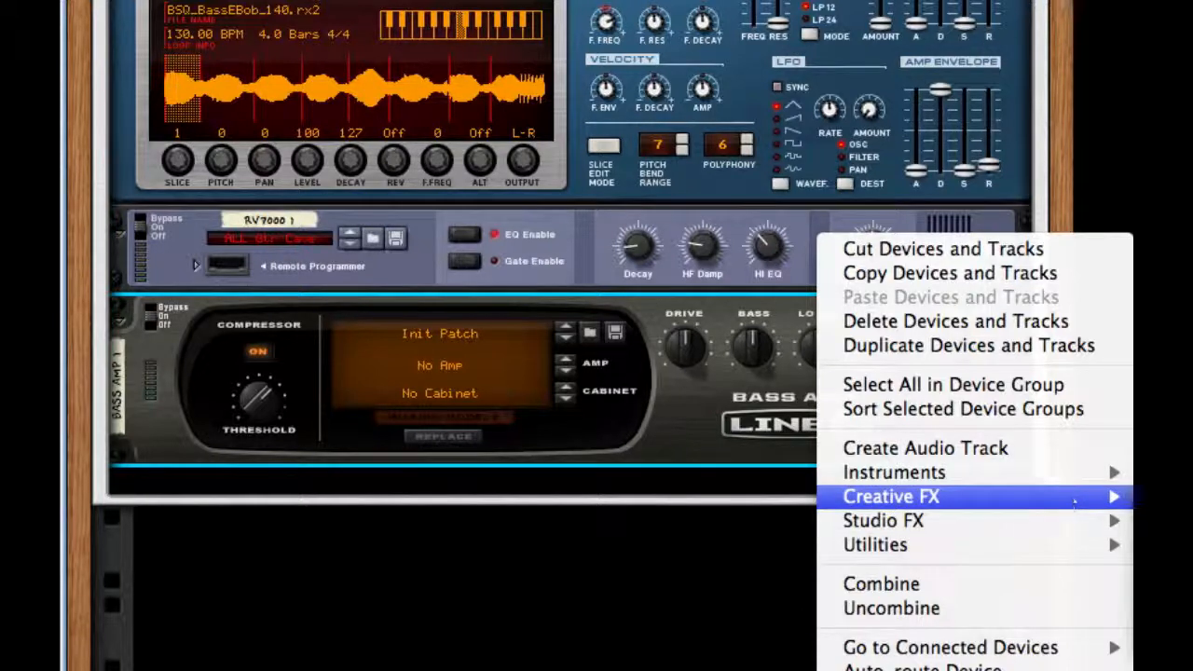
click(1165, 545)
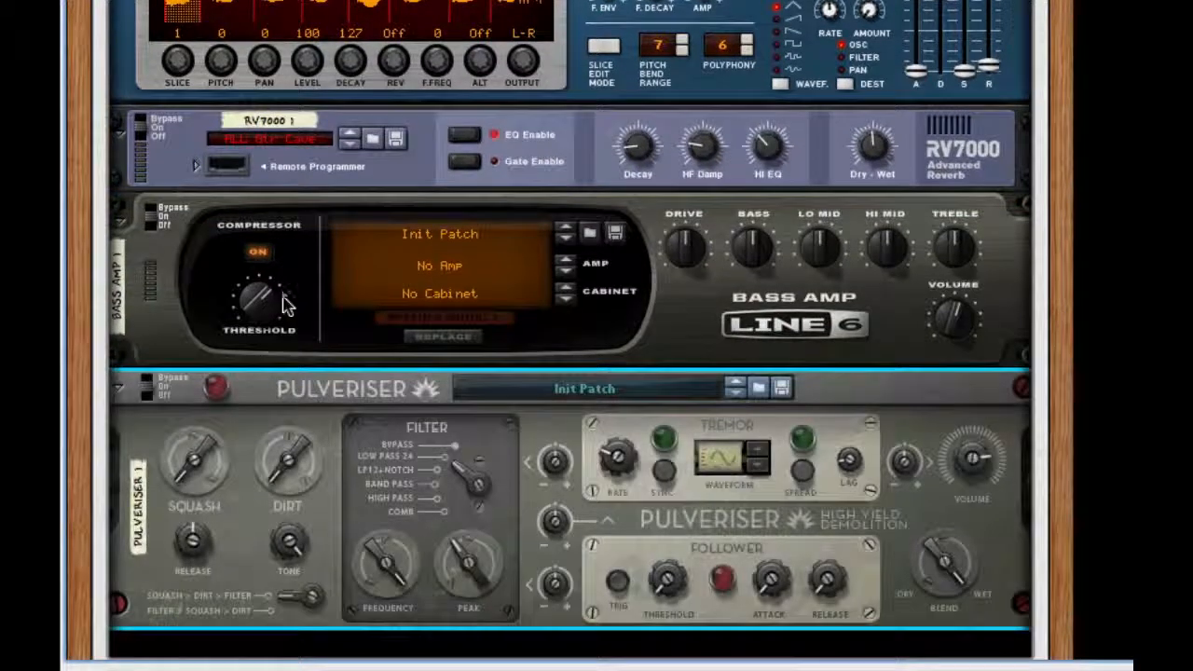
drag(291, 466, 289, 504)
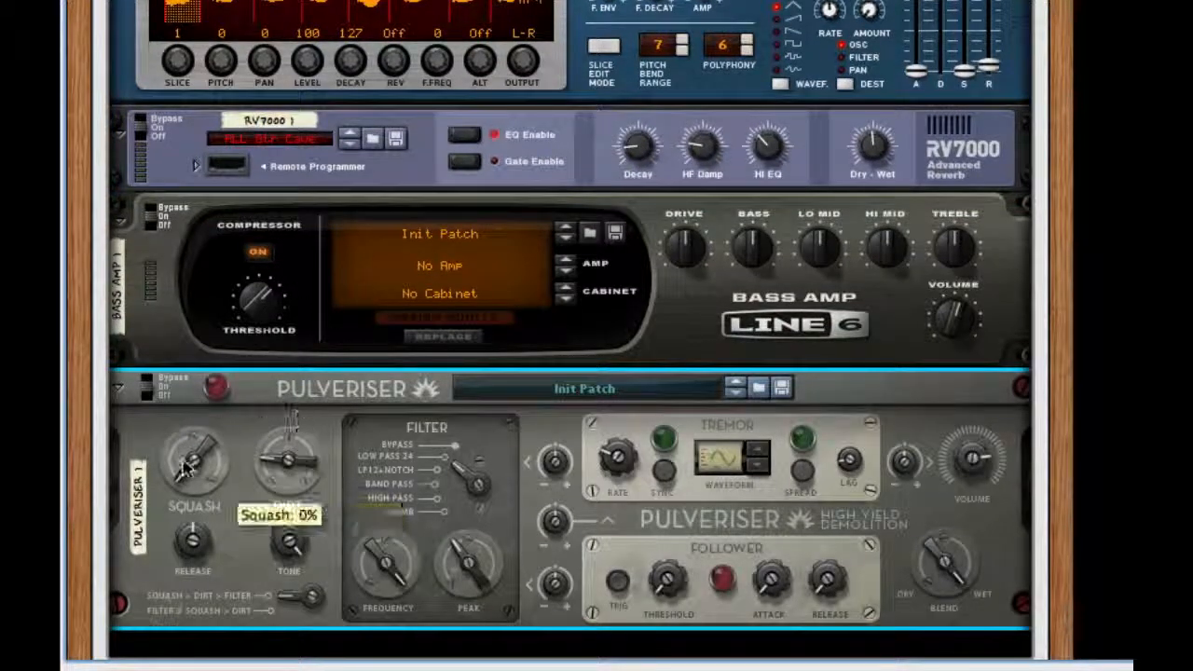
drag(182, 473, 193, 345)
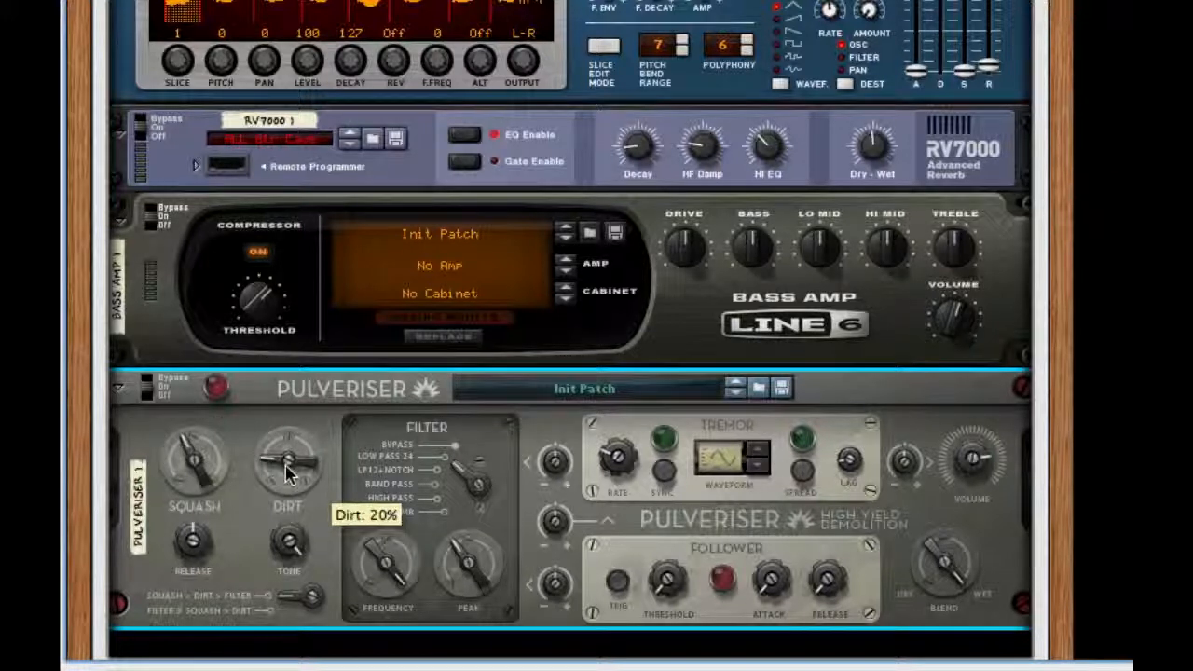
drag(289, 462, 293, 438)
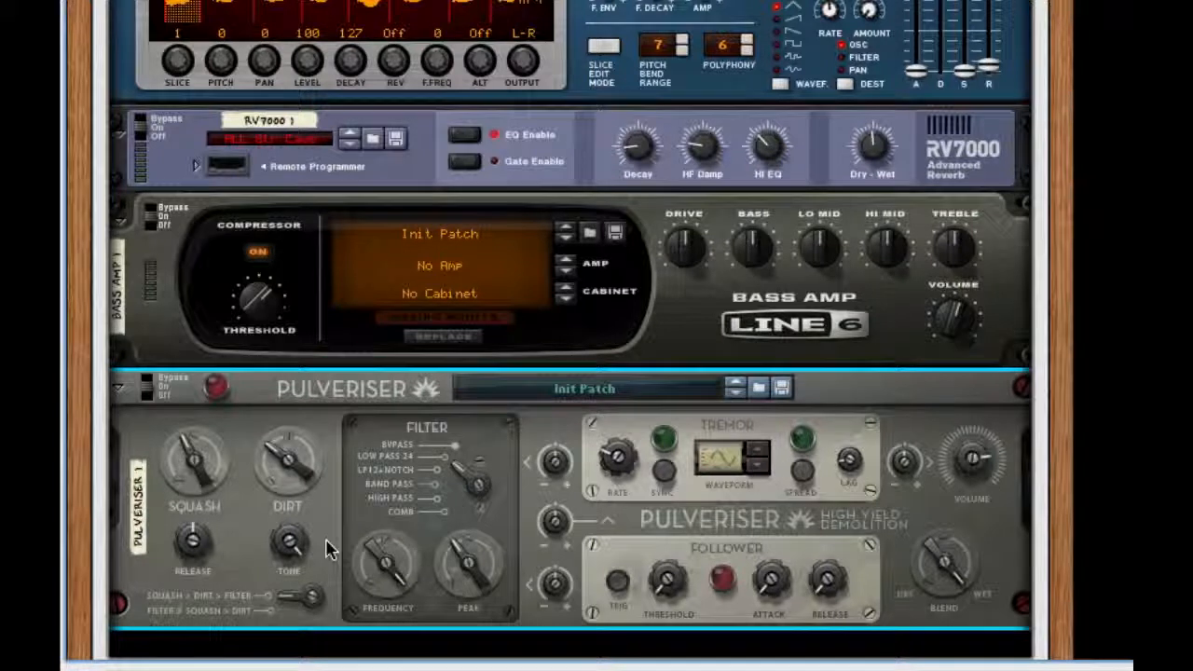
Set the Pulveriser's filter to High Pass with a lower frequency, and adjust its Tremor rate with Spread enabled
drag(473, 483, 457, 652)
mouse_move(387, 564)
mouse_down()
mouse_move(388, 522)
mouse_move(388, 606)
mouse_move(389, 558)
mouse_move(390, 571)
mouse_up()
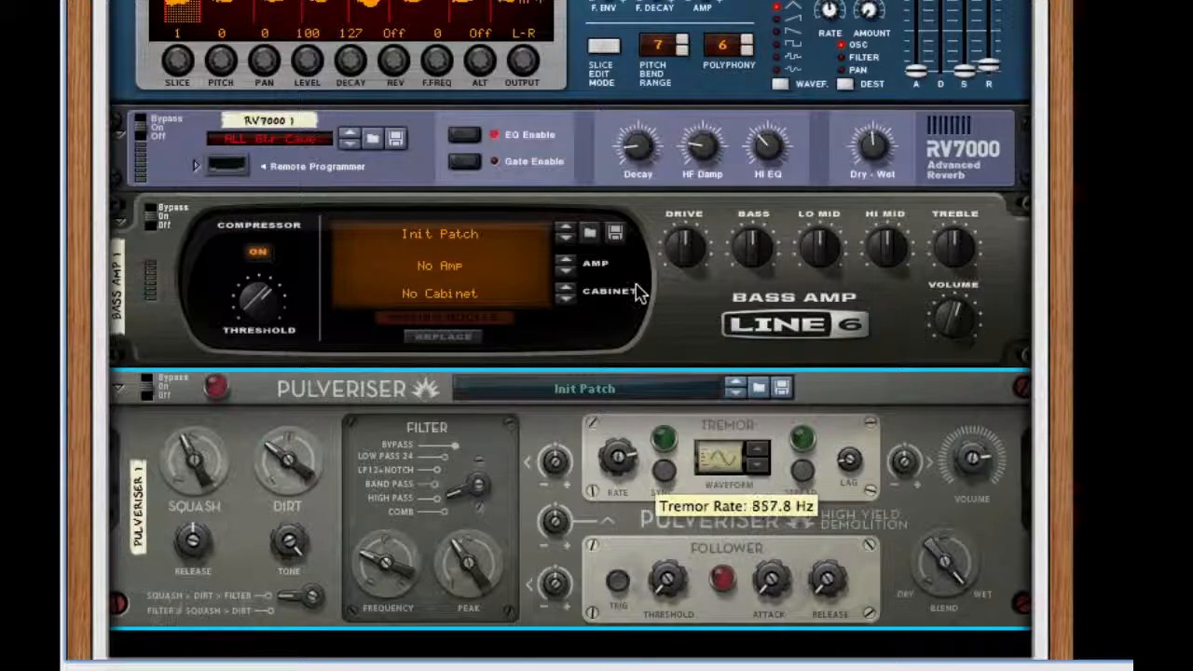
drag(635, 284, 639, 271)
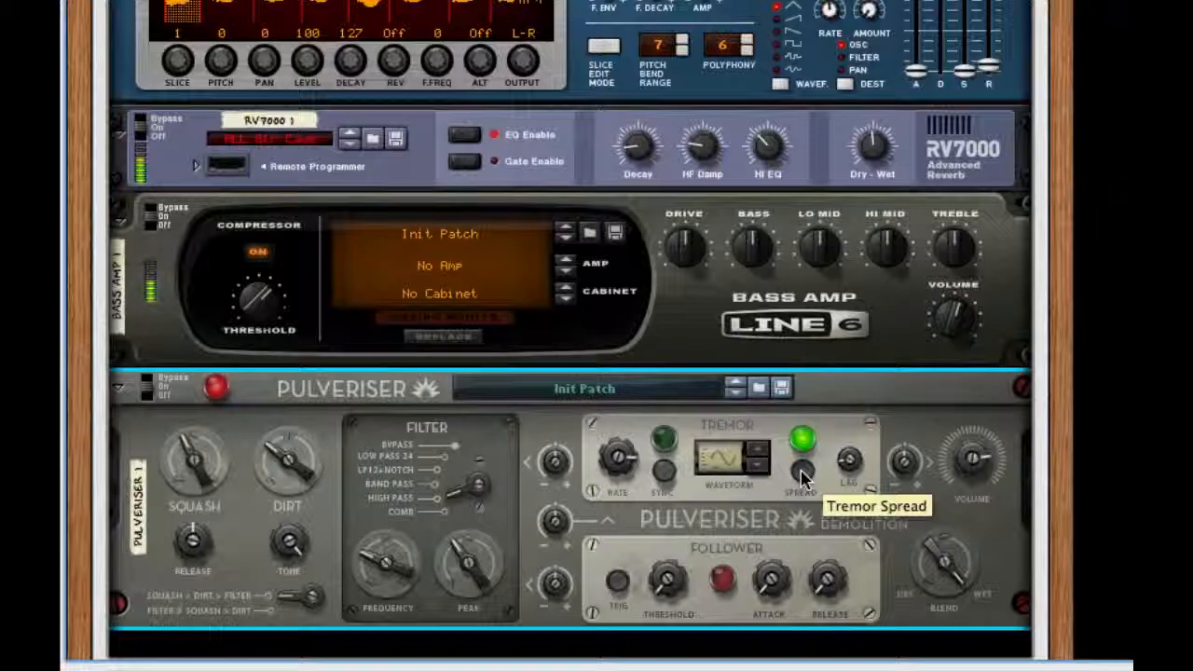
Add a second Line 6 Bass Amp below the Pulveriser, turn on its compressor and adjust the threshold
scroll(801, 475, down, 3)
right_click(863, 259)
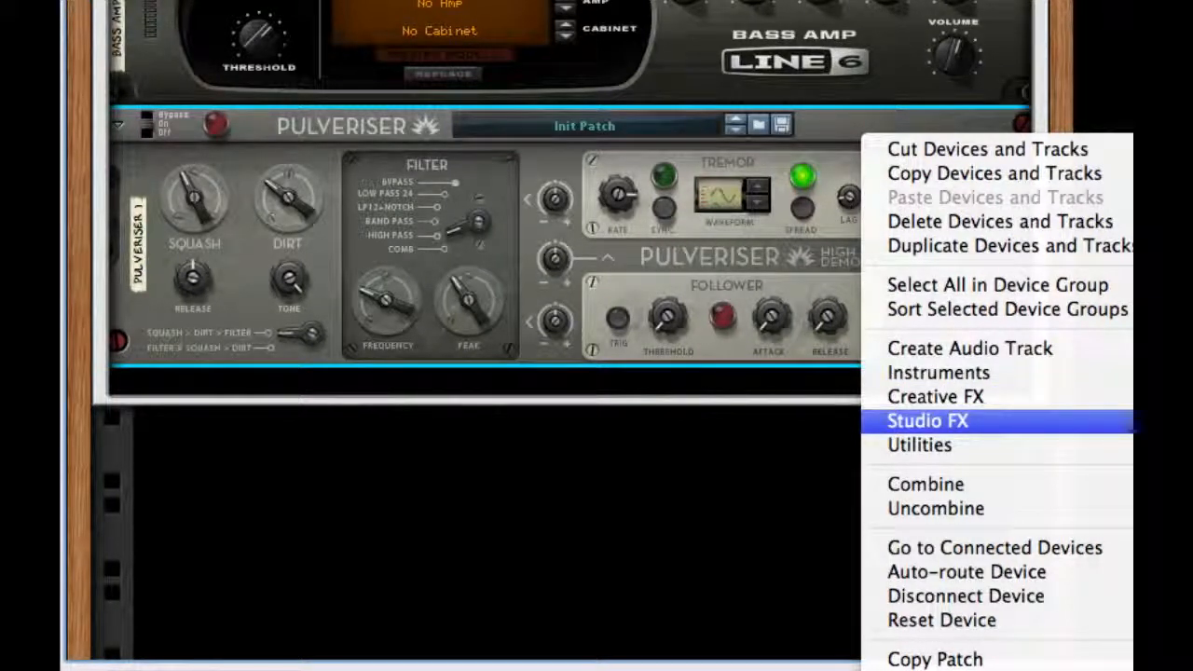
click(1176, 466)
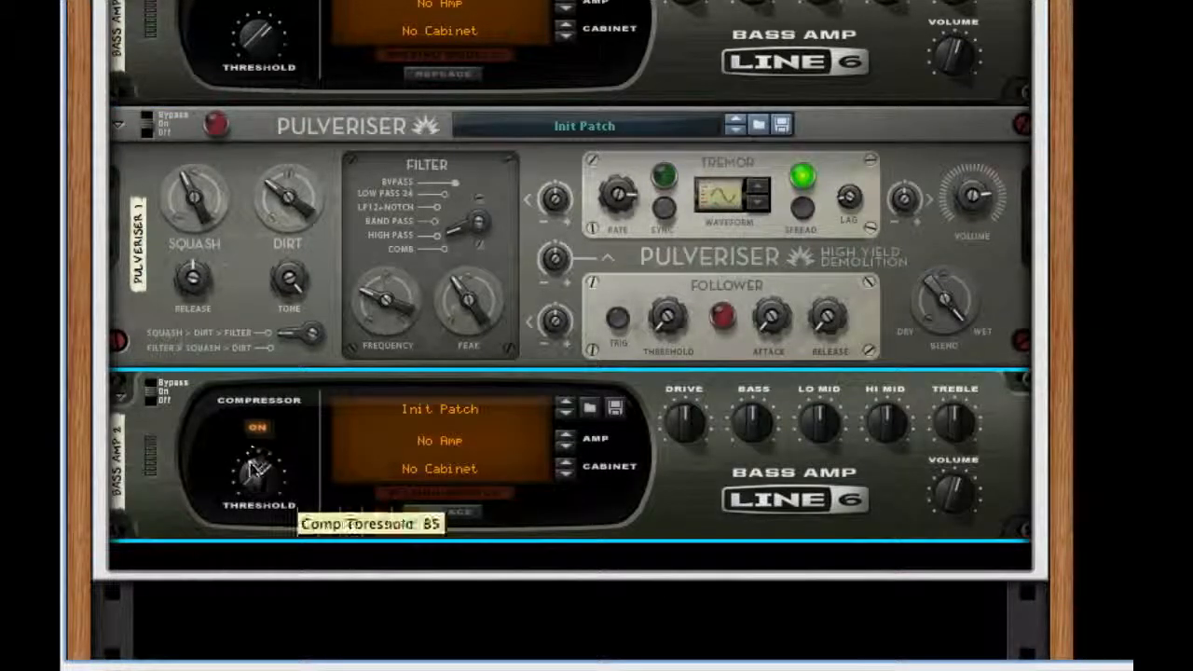
drag(244, 478, 248, 508)
Add a PEQ-2 Two Band Parametric EQ below the second Bass Amp
right_click(1073, 534)
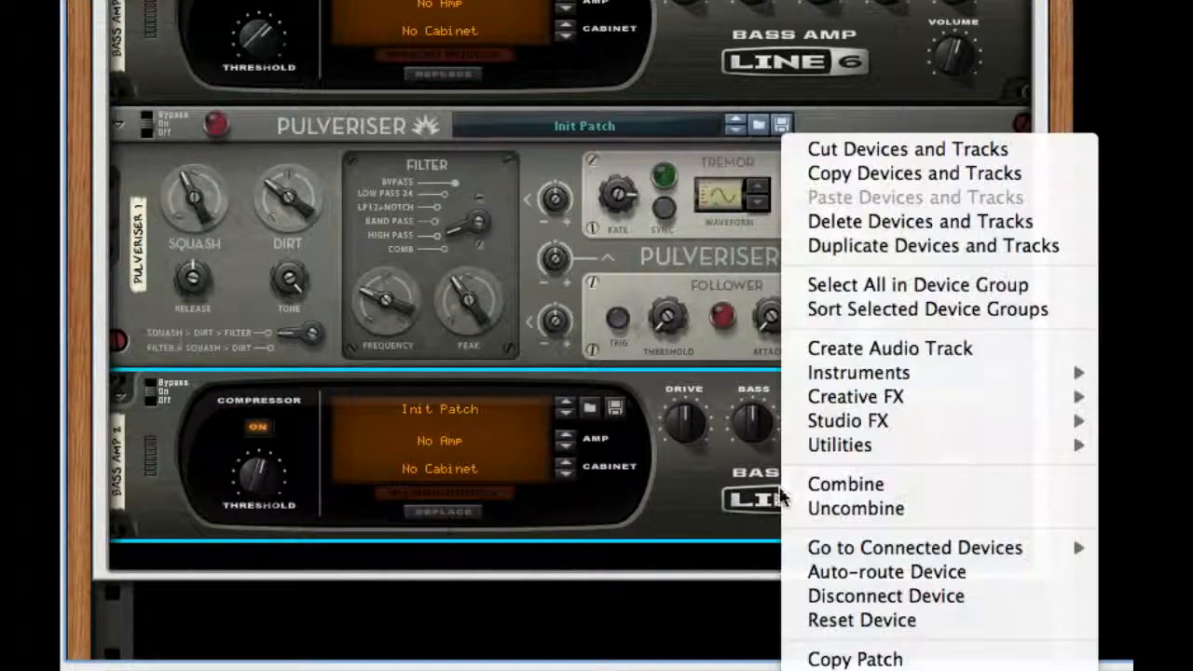
mouse_move(1002, 410)
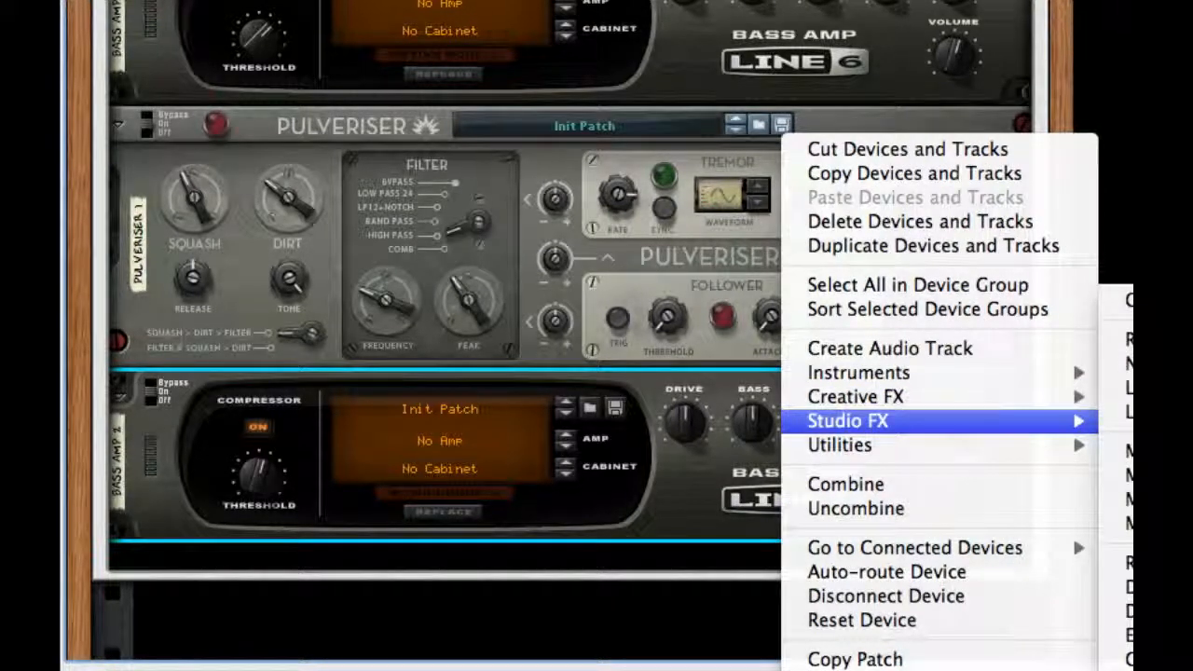
click(1156, 668)
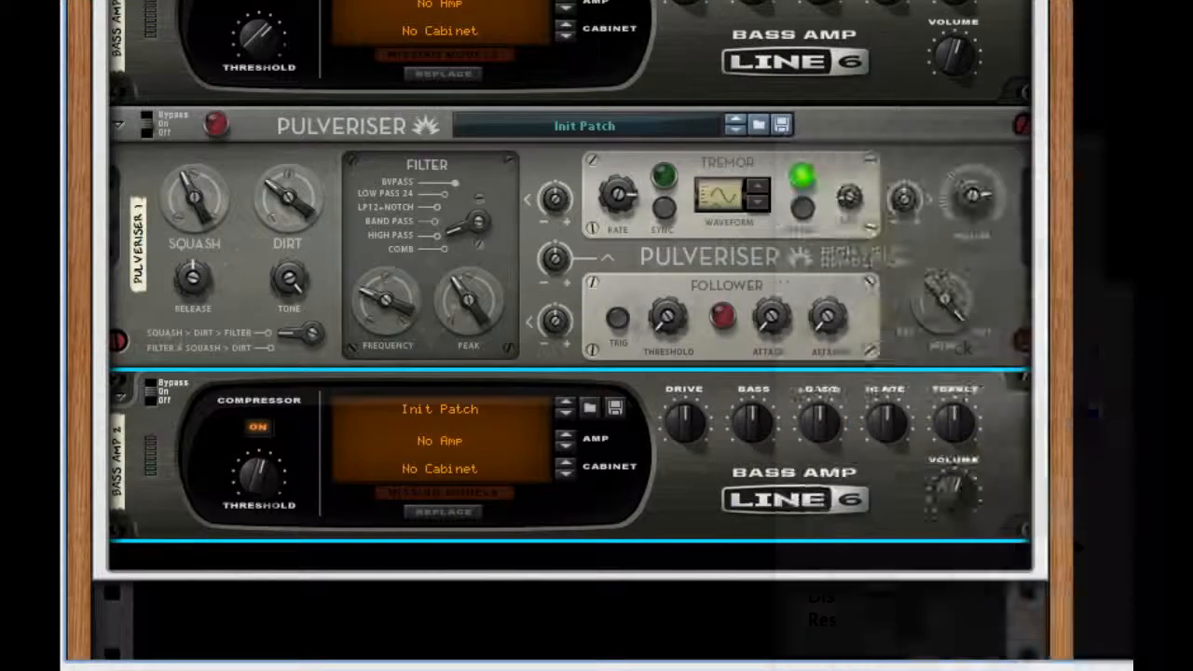
scroll(308, 400, down, 5)
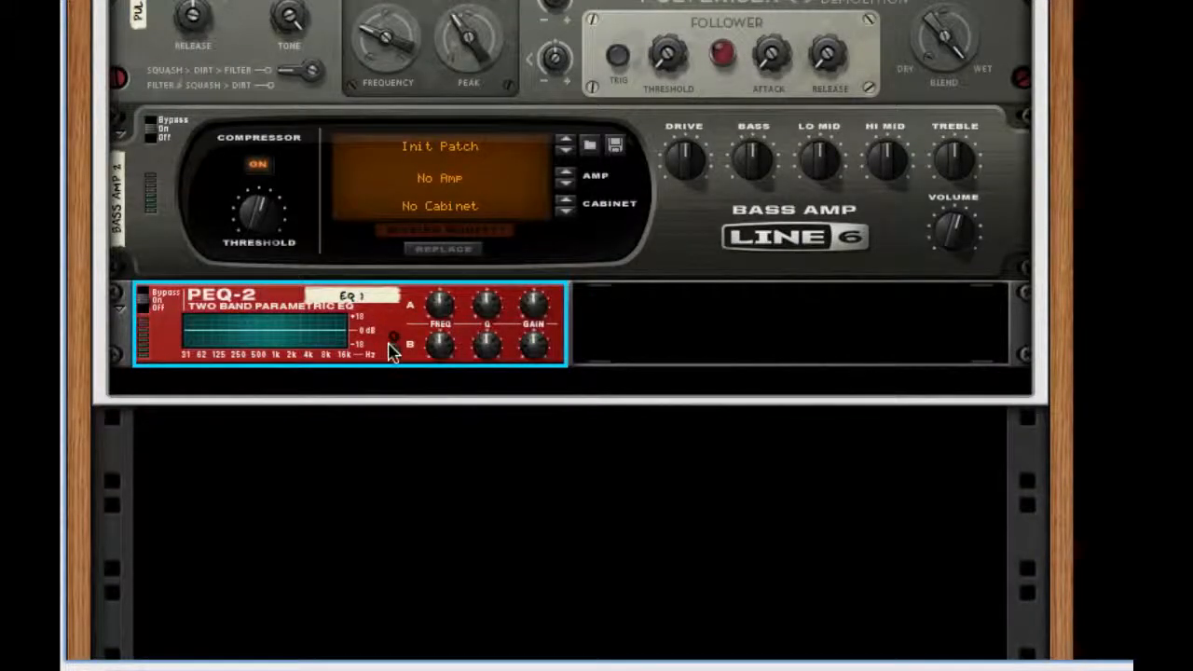
alt+click(392, 342)
drag(620, 40, 639, 663)
right_click(392, 350)
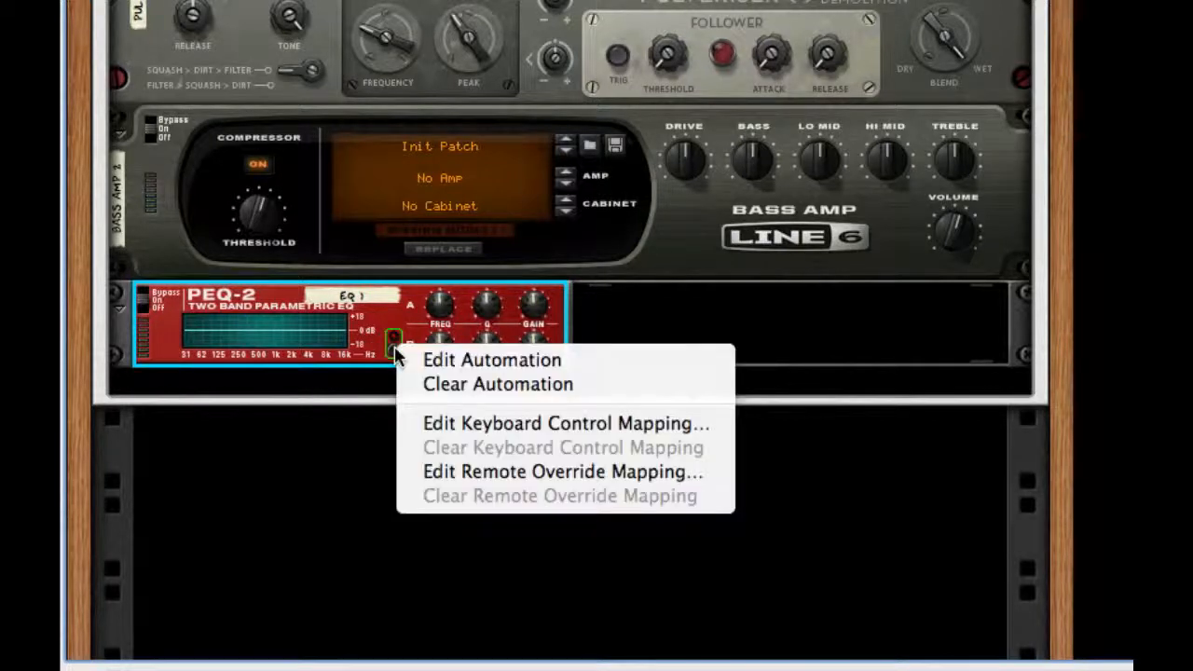
click(525, 383)
Duplicate the PEQ-2 beside the original and cable EQ 1's left and right outputs to the copy's inputs
drag(368, 322, 756, 325)
key(Tab)
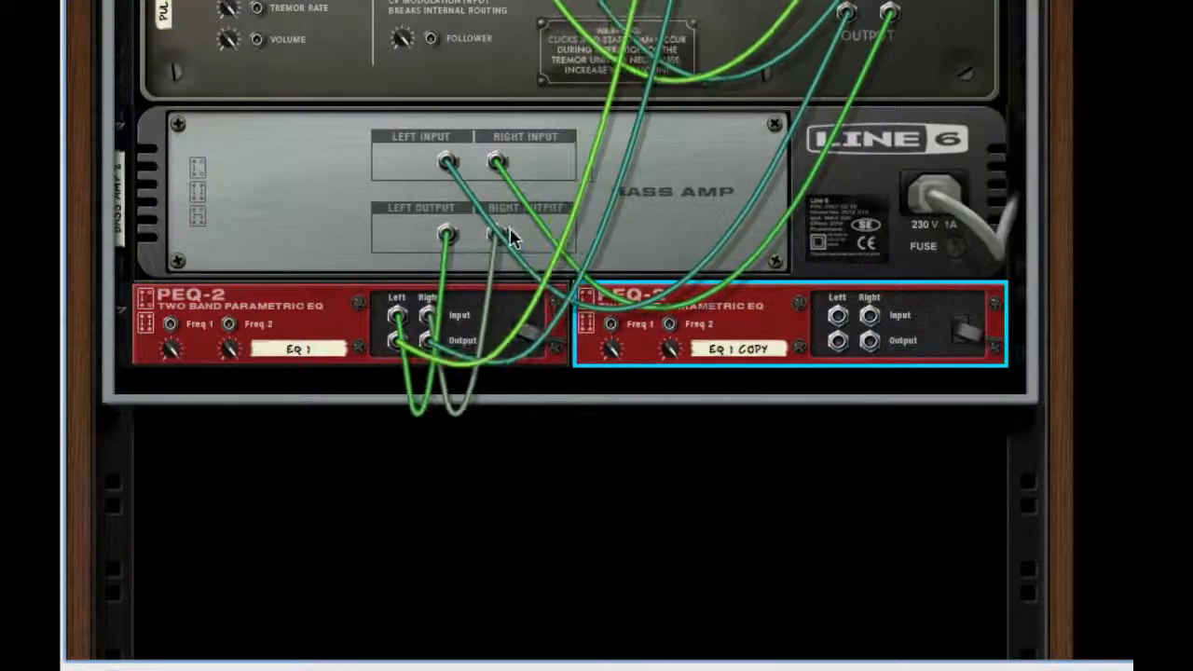
click(385, 359)
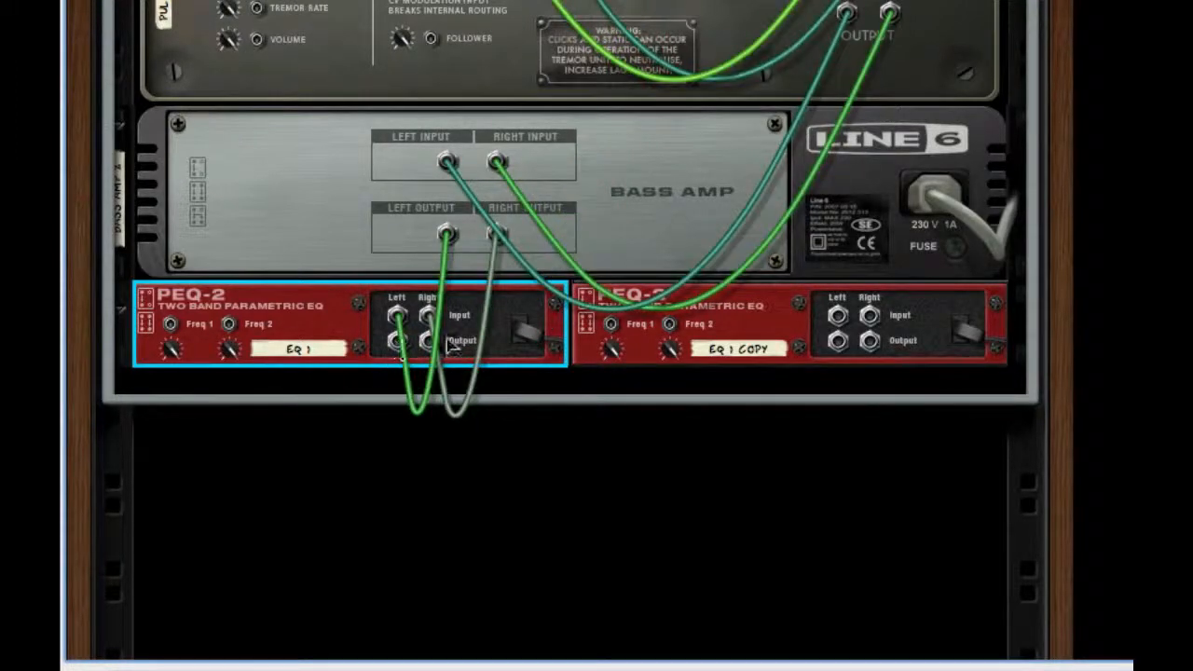
drag(397, 340, 837, 315)
drag(428, 340, 869, 315)
right_click(977, 322)
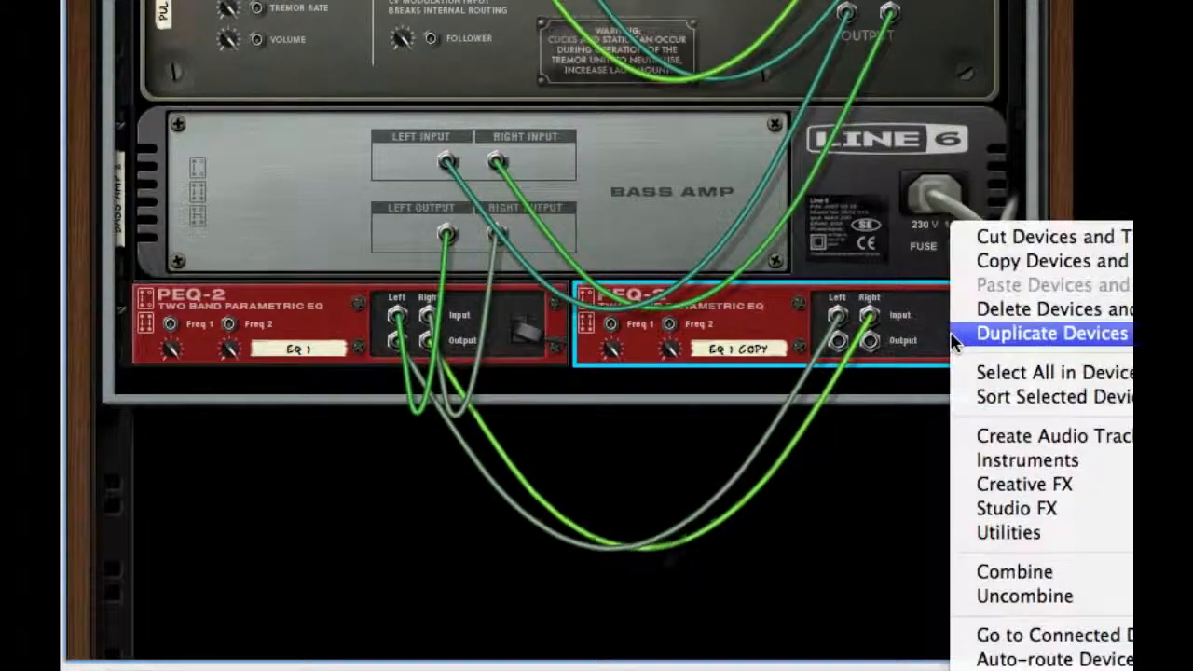
key(Escape)
key(Tab)
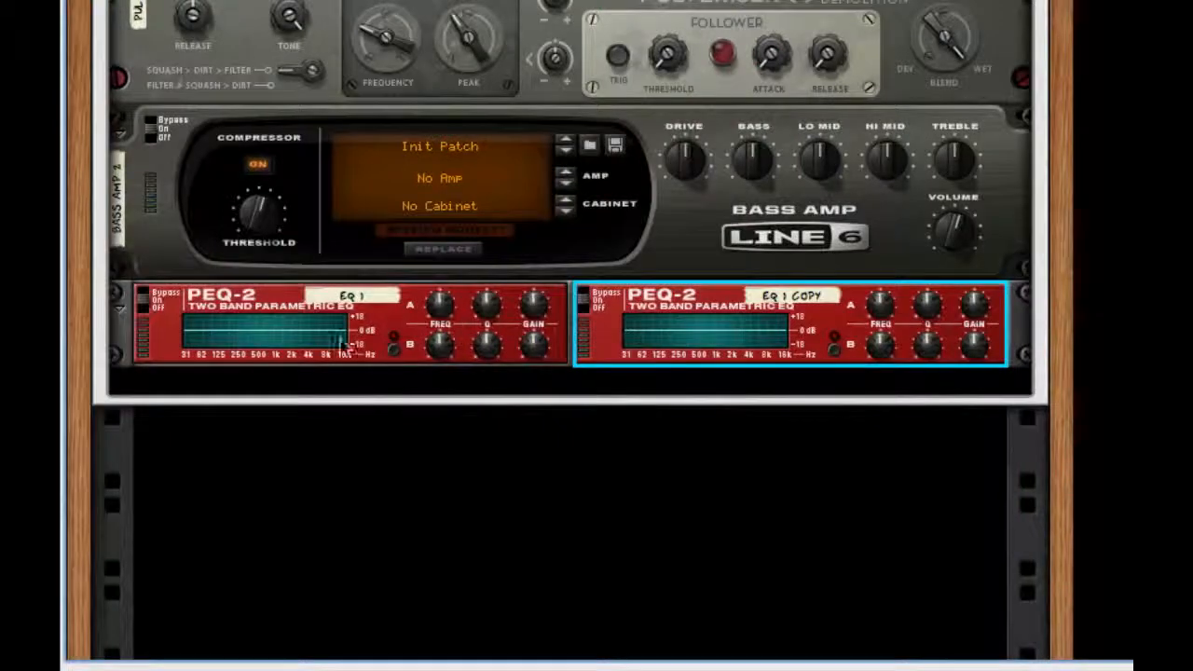
Disconnect the cables between the two PEQ-2s and reconnect EQ 1's stereo outputs to the copy's inputs
key(Tab)
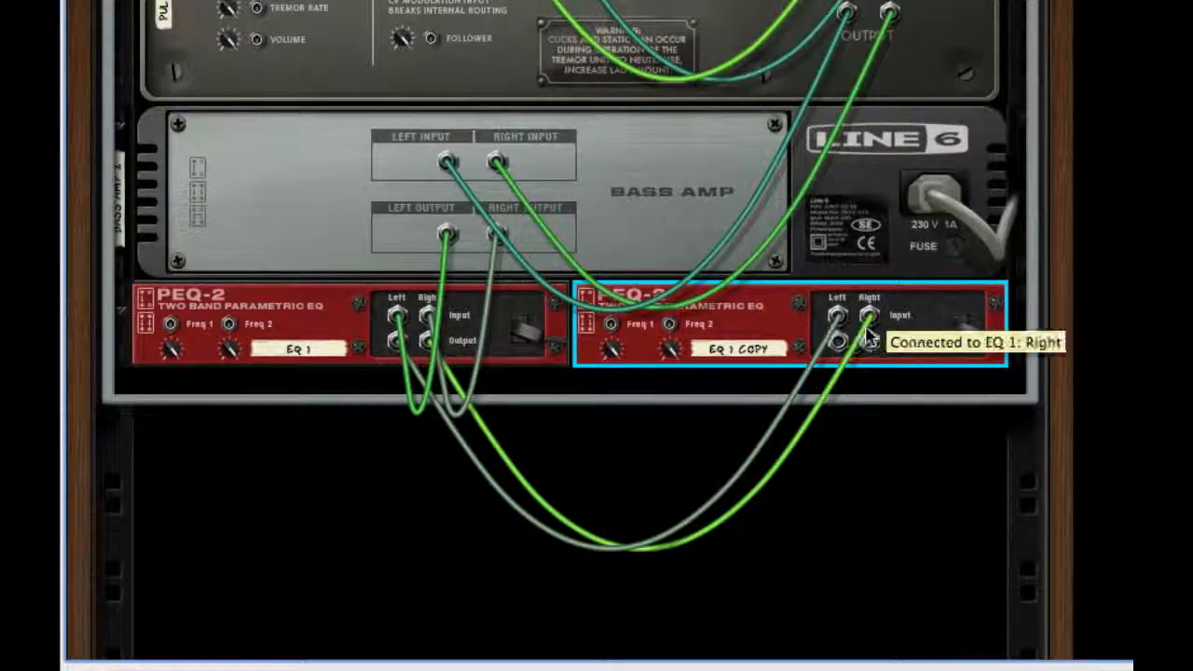
drag(835, 320, 522, 472)
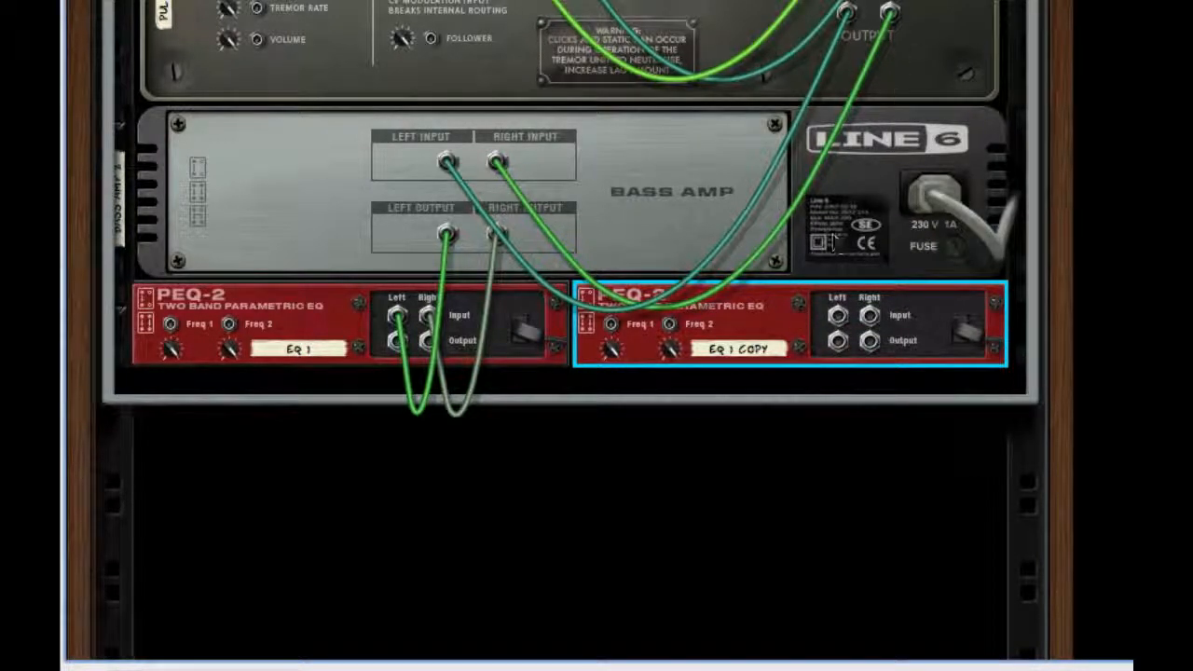
drag(396, 345, 837, 316)
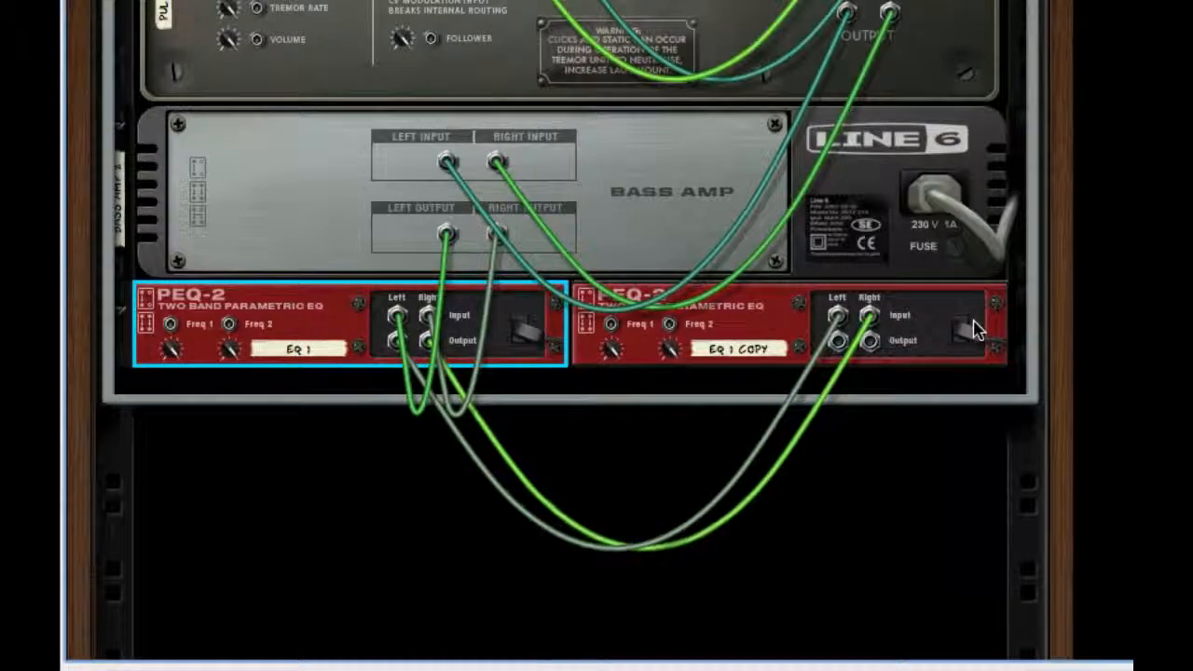
key(Tab)
key(Tab)
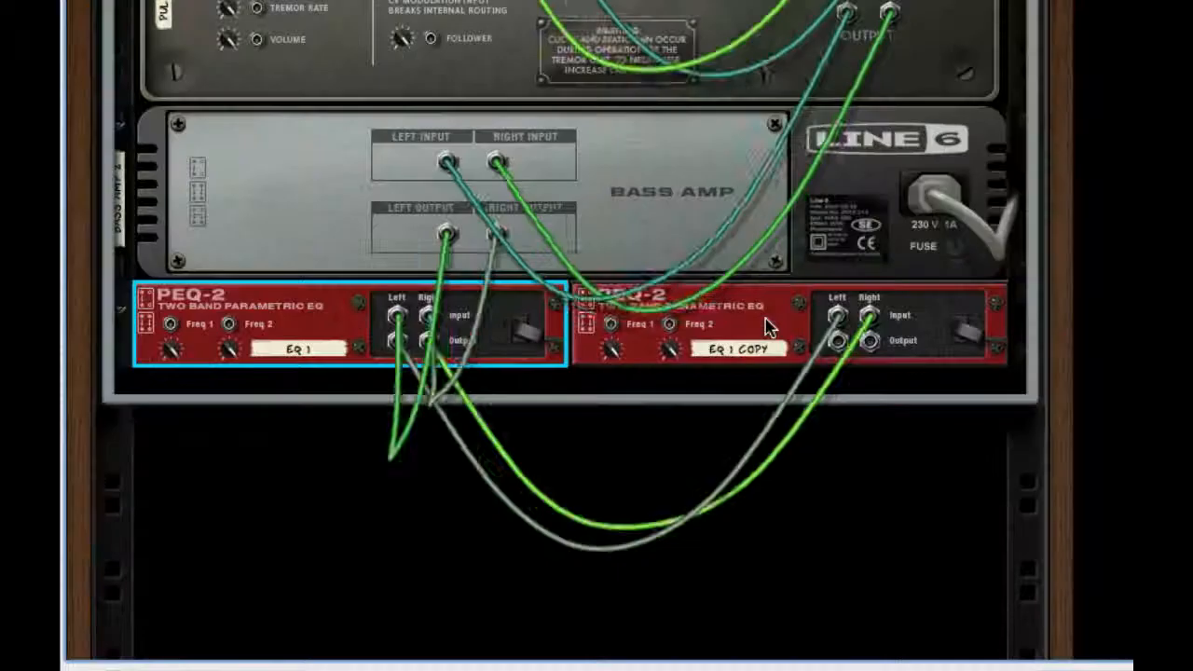
Add an MClass Maximizer below the two EQs and route its audio output back up the rack
right_click(766, 326)
mouse_move(987, 518)
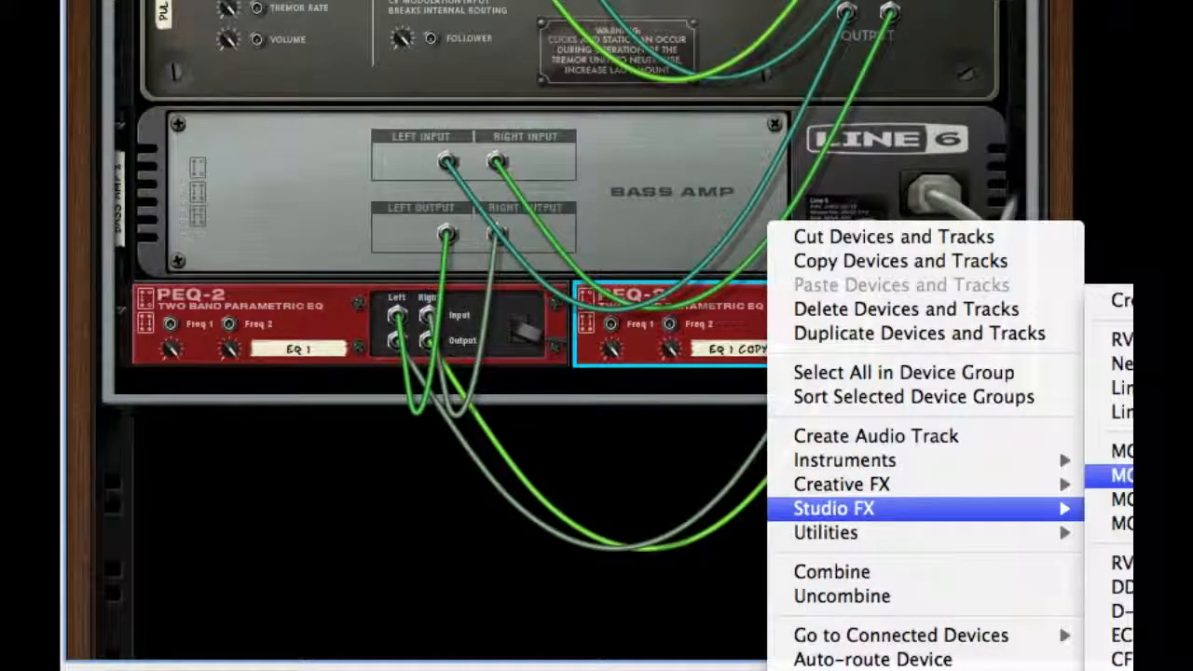
click(1119, 499)
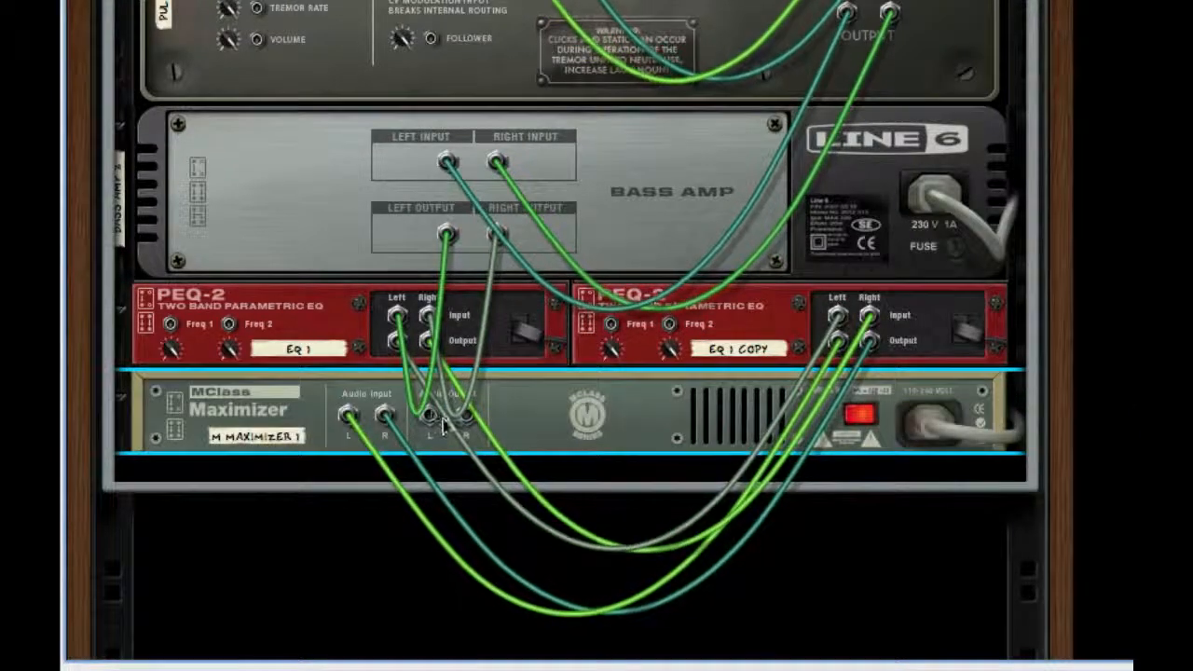
drag(428, 415, 785, 105)
key(Tab)
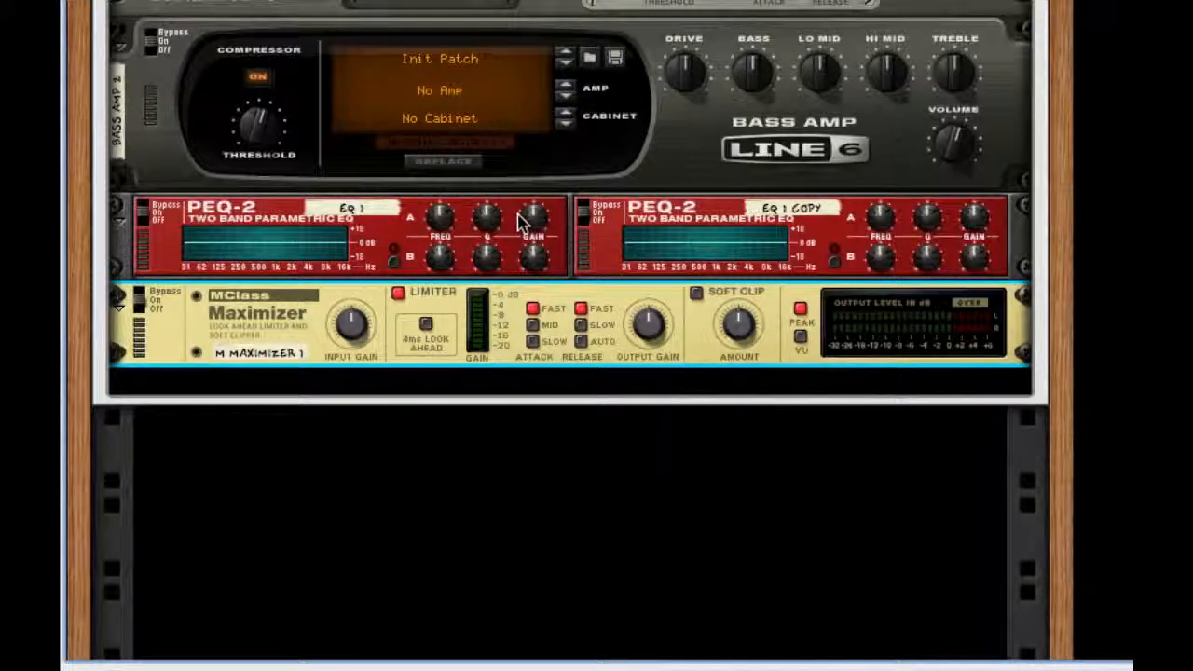
Start playback of the bass loop through the effects chain
click(688, 658)
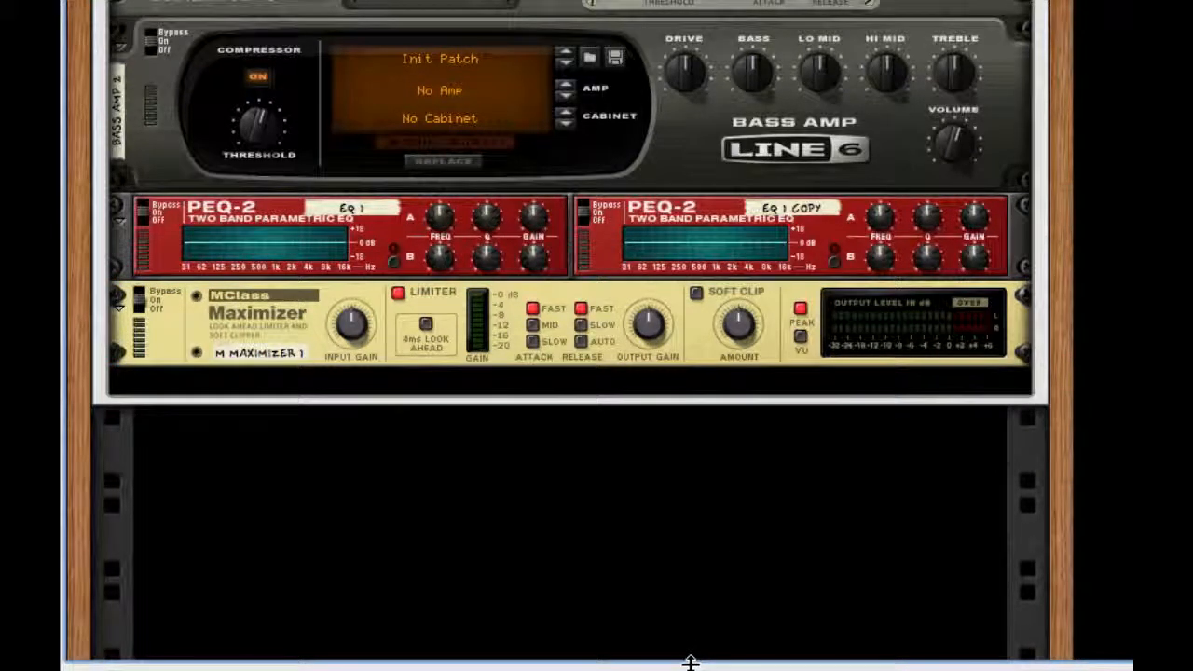
mouse_move(691, 662)
mouse_down()
mouse_move(687, 416)
mouse_move(687, 664)
mouse_up()
drag(586, 664, 676, 664)
click(280, 545)
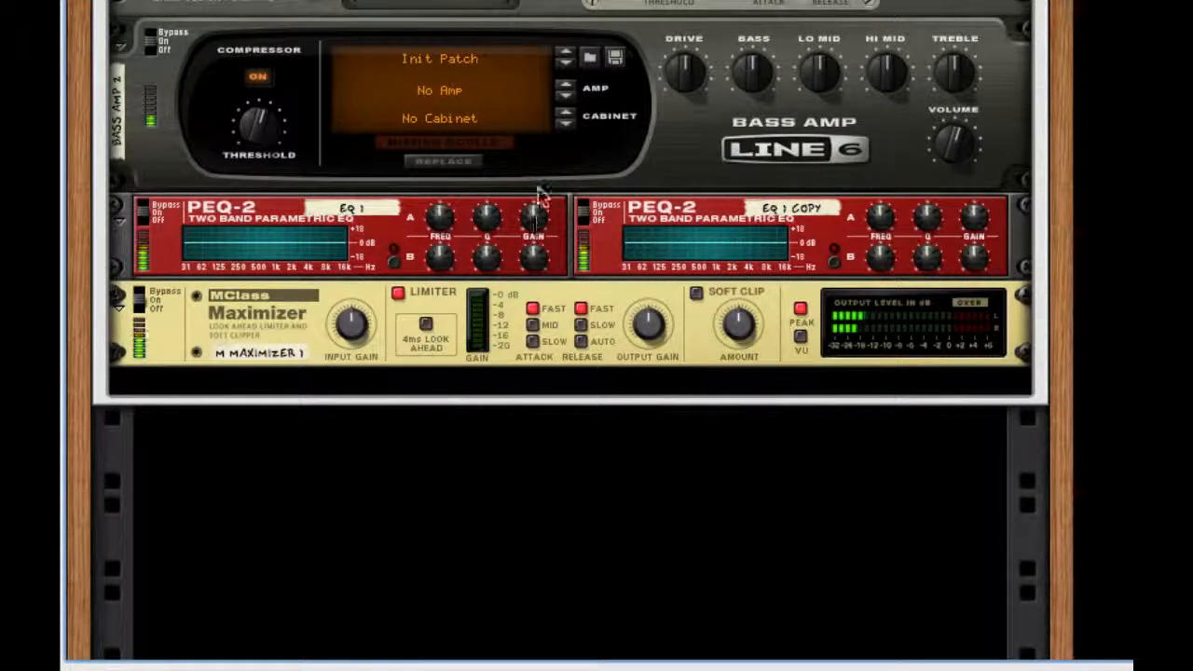
Set EQ 1's filter A to a narrow Q, frequency 40 and a low gain, cutting around 250 Hz
click(544, 199)
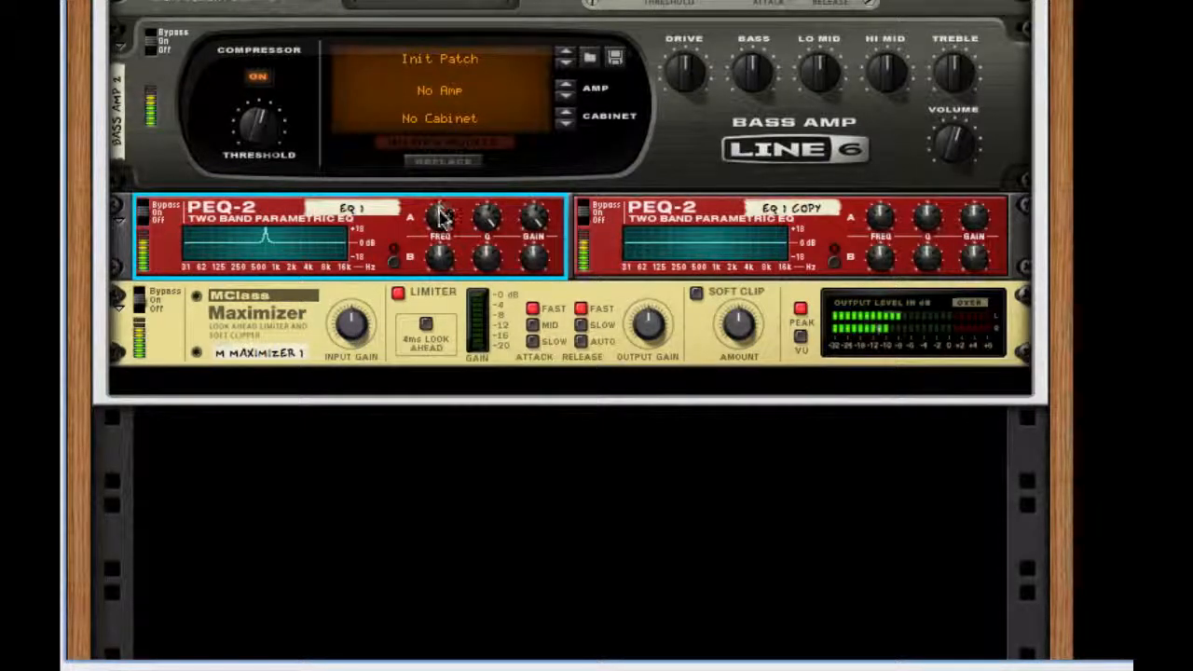
drag(439, 217, 442, 278)
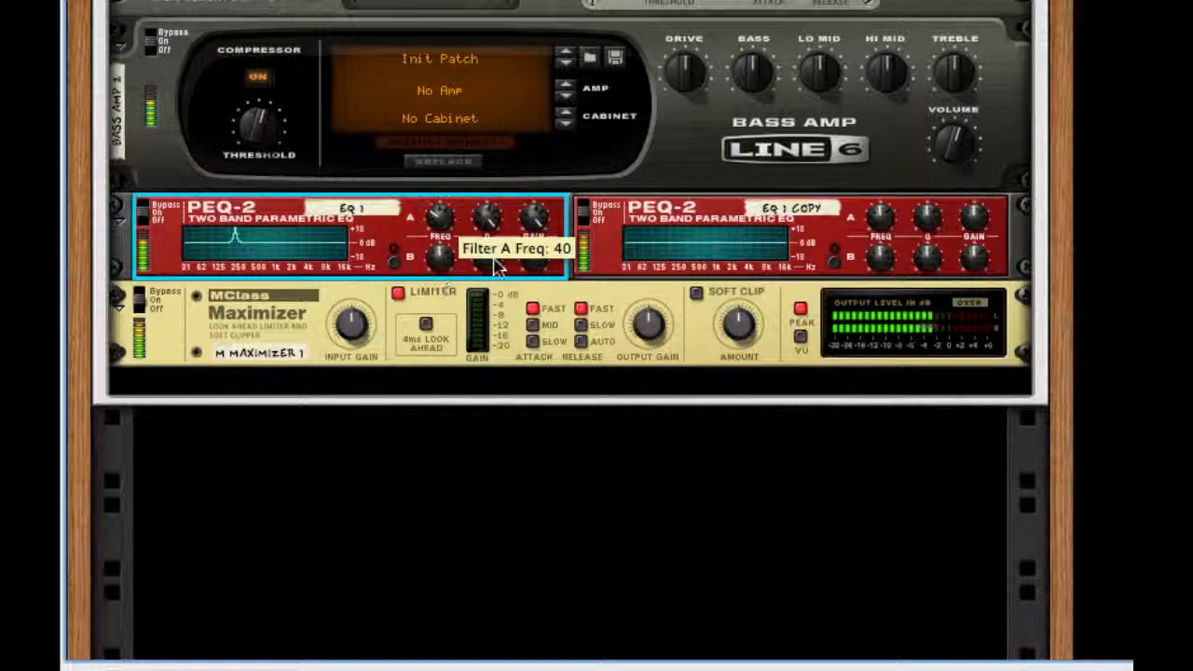
drag(533, 219, 529, 289)
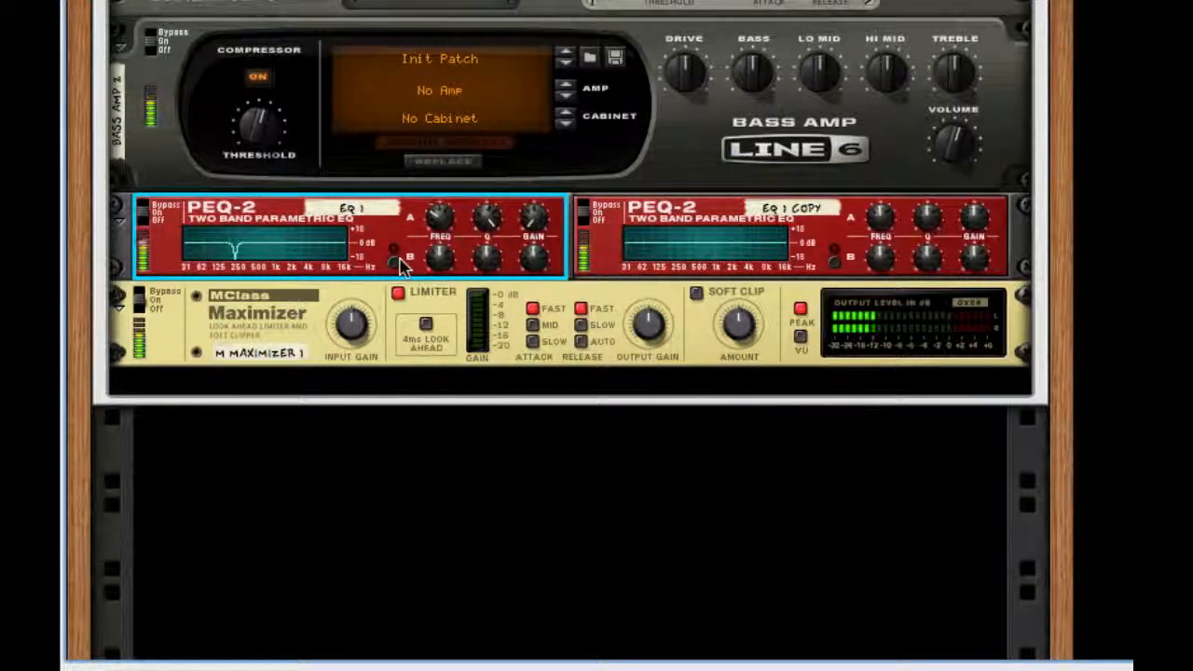
Enable filter B on EQ 1 and shape it into a narrow cut around 100 Hz
click(394, 255)
drag(442, 257, 466, 248)
drag(434, 396, 443, 364)
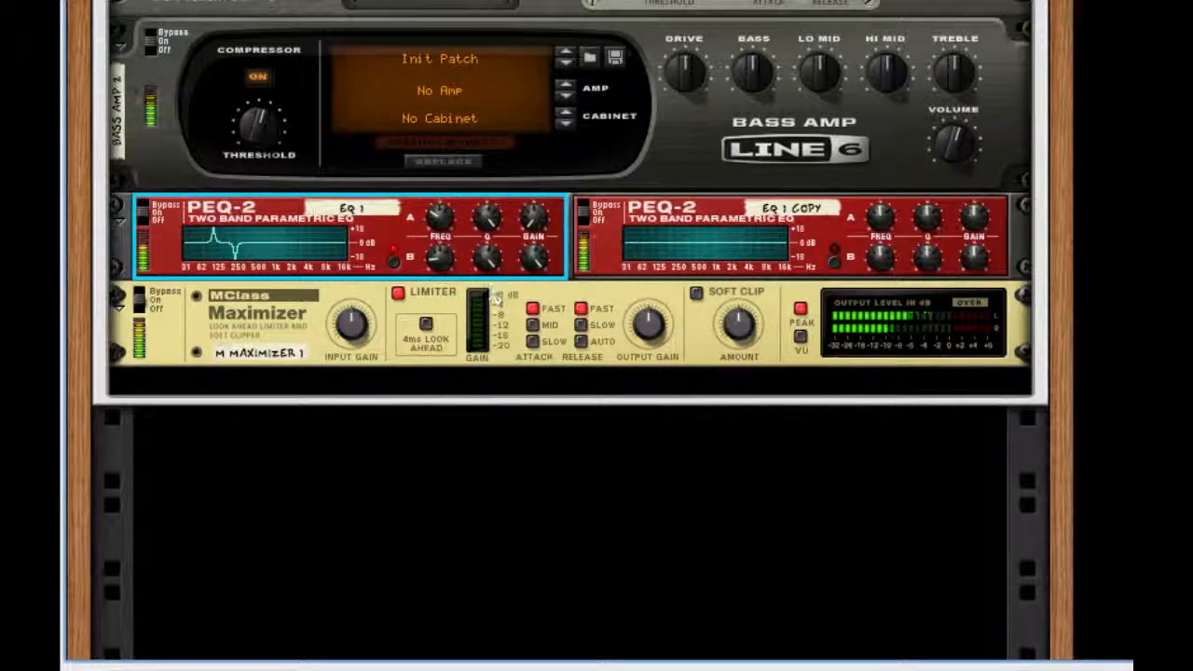
drag(534, 259, 533, 272)
Shape filter A on the EQ copy into a narrow cut around 500 Hz with a Q of 127
drag(976, 222, 928, 181)
mouse_move(881, 216)
mouse_down()
mouse_move(873, 371)
mouse_move(878, 82)
mouse_move(856, 208)
mouse_move(887, 232)
mouse_up()
drag(978, 226, 887, 583)
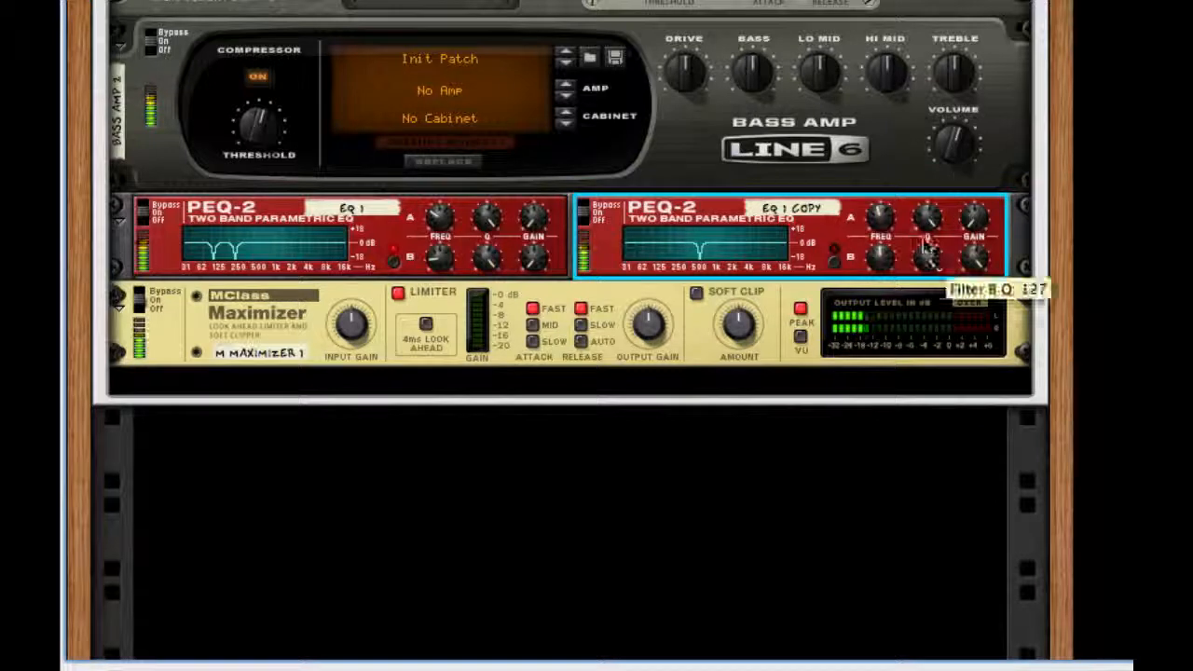
Enable filter B on the EQ copy and shape it into a narrow cut around 2 kHz with a Q of 127
click(835, 270)
drag(881, 258, 892, 208)
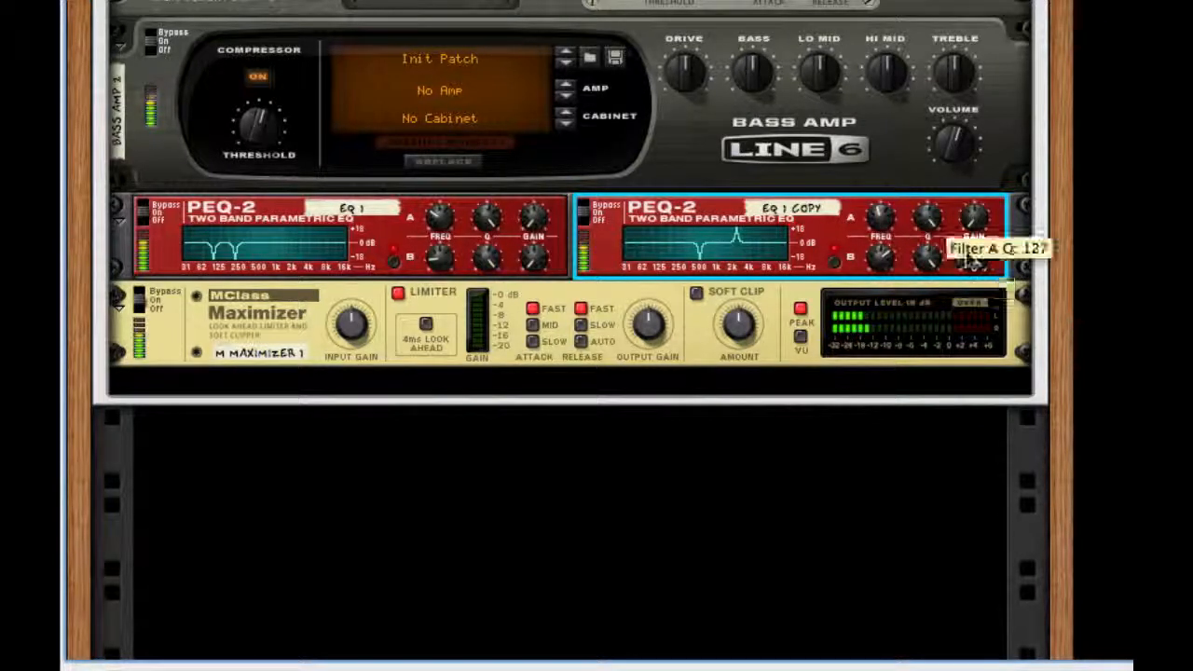
drag(975, 260, 965, 643)
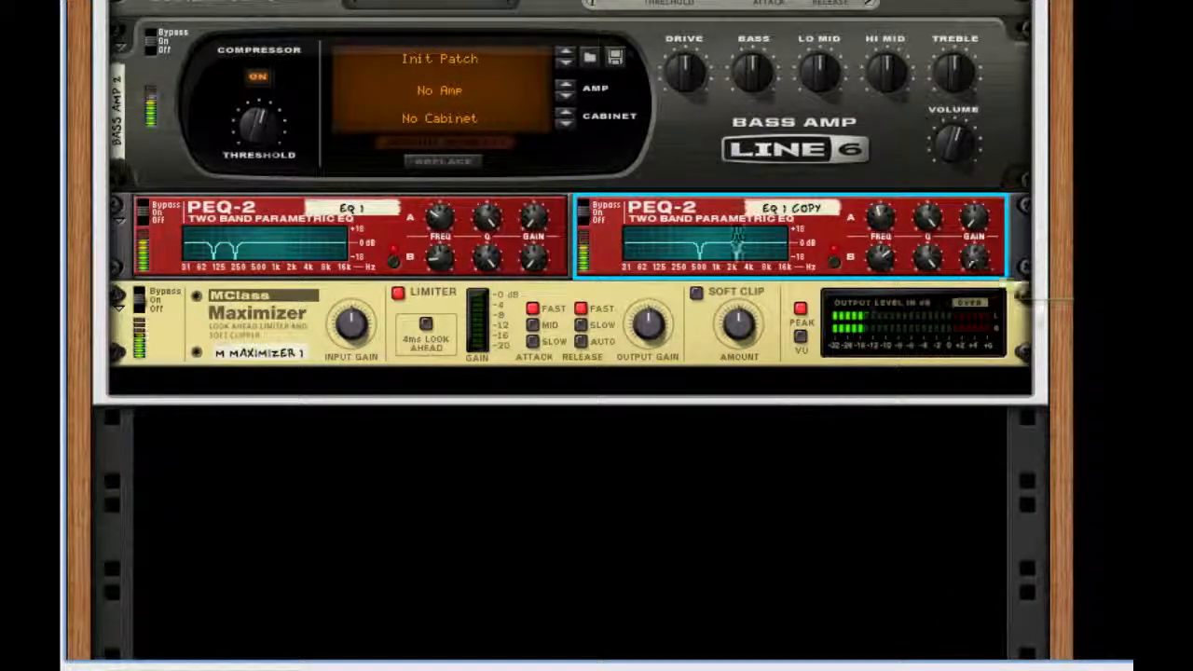
Turn off the Maximizer's limiter and set its release to Auto and its attack to Mid
click(401, 295)
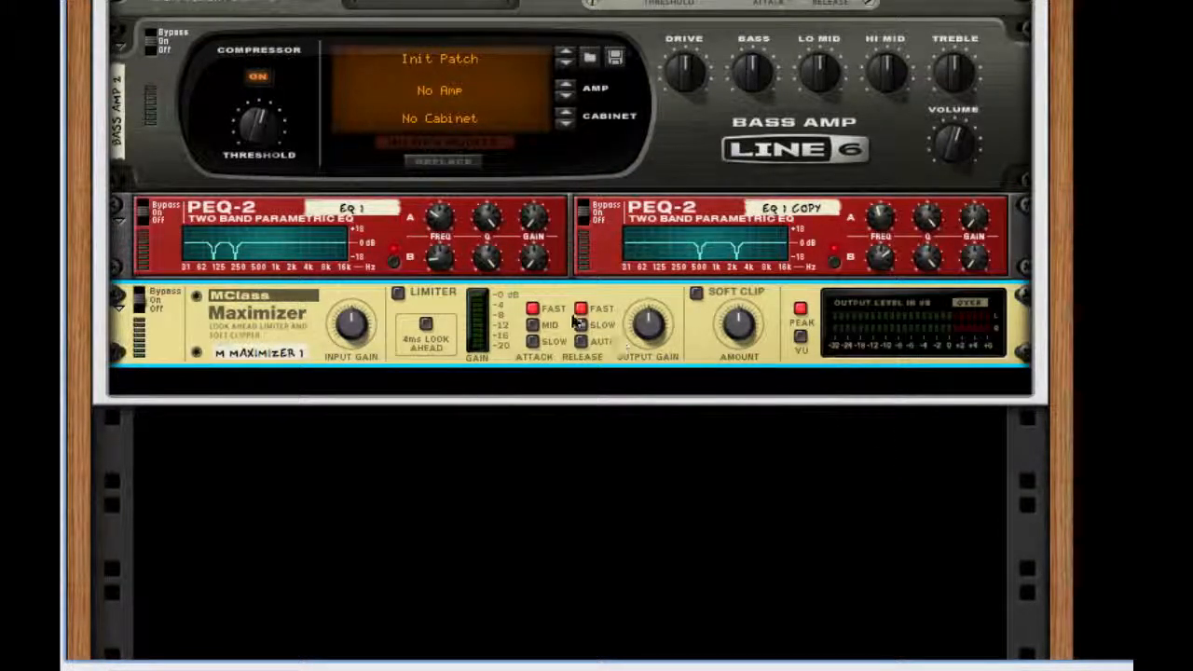
click(580, 342)
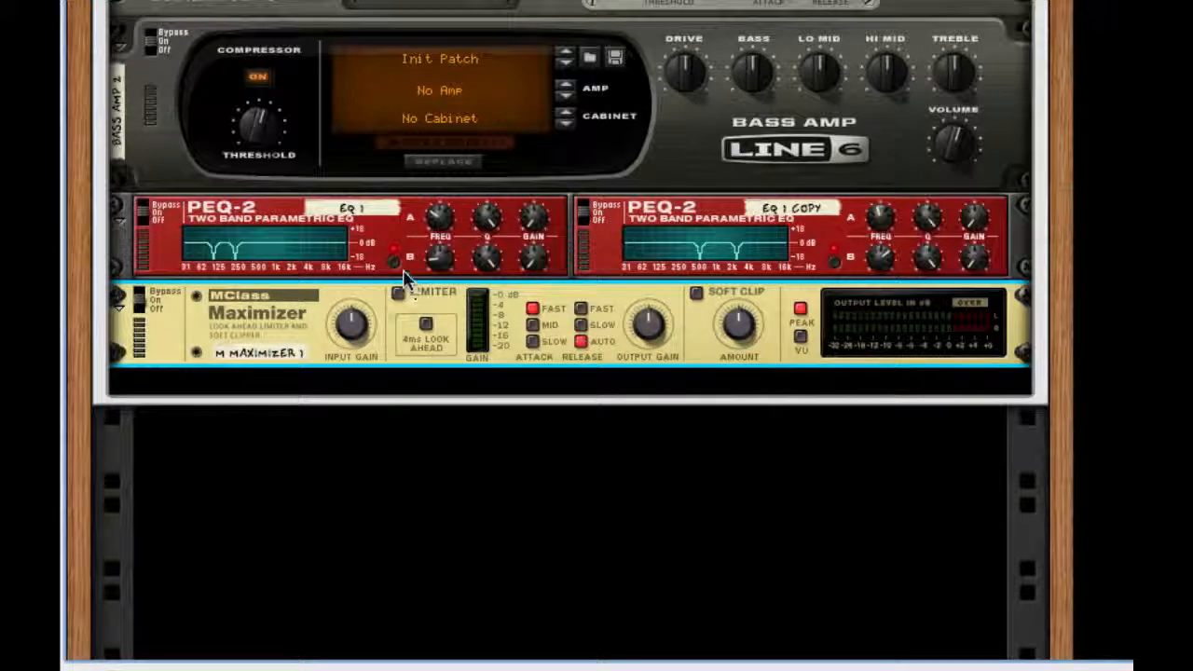
click(533, 327)
Turn on the Maximizer's Soft Clip and raise its Amount slightly
click(695, 293)
drag(737, 324, 738, 308)
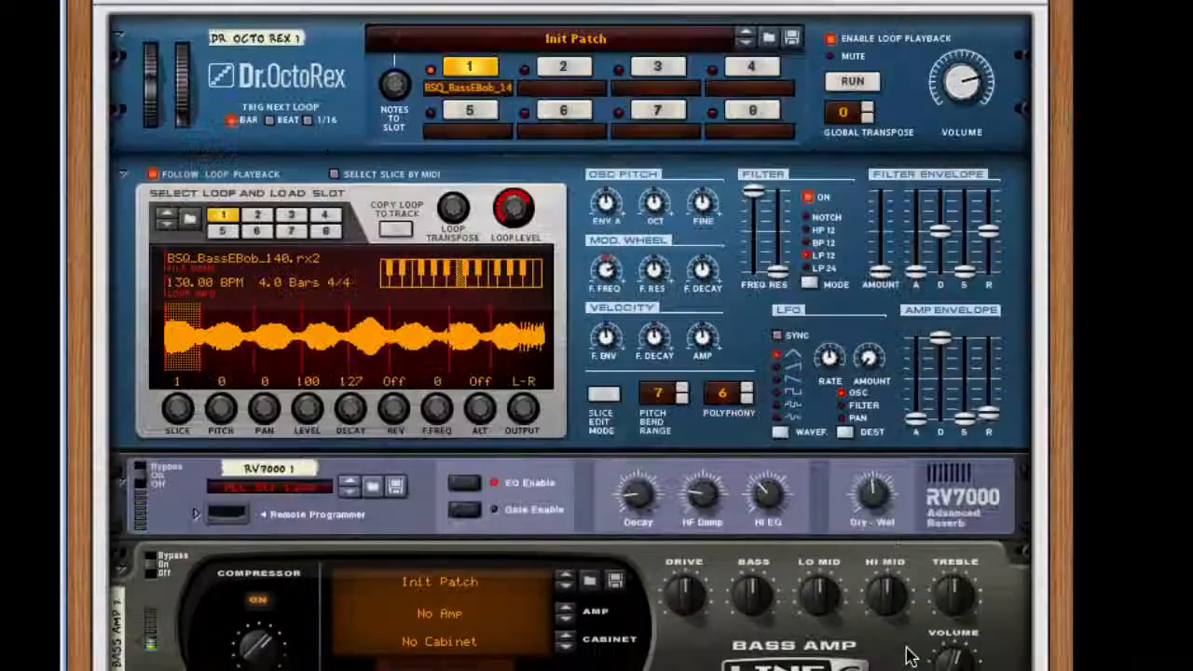
scroll(910, 656, up, 5)
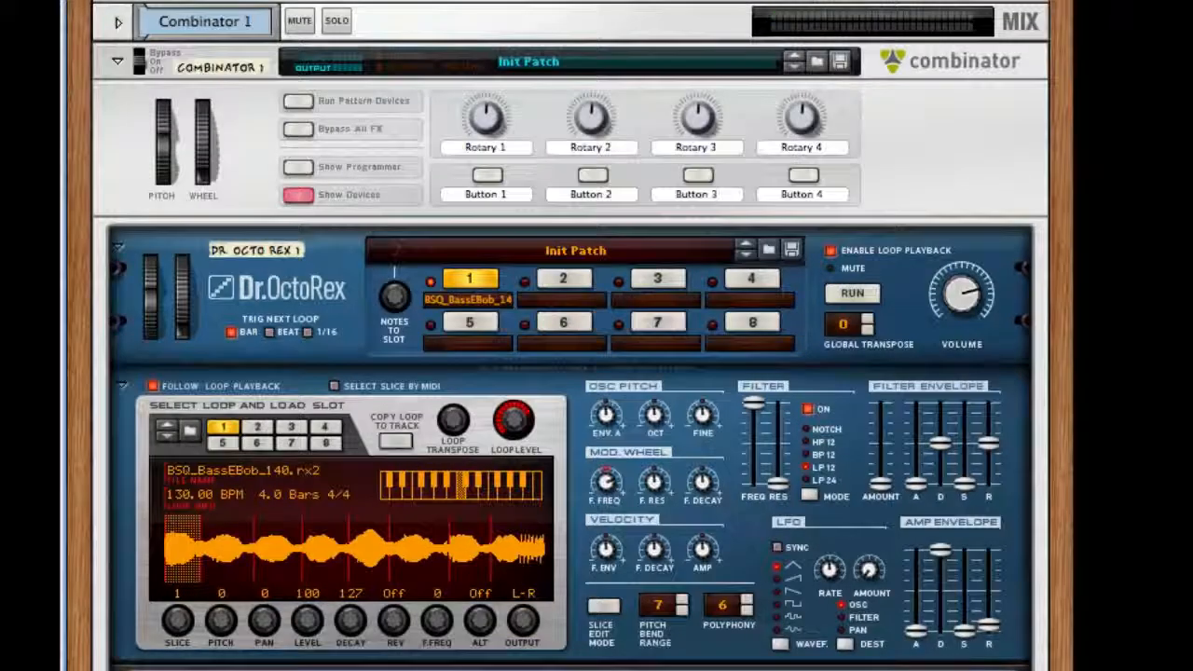